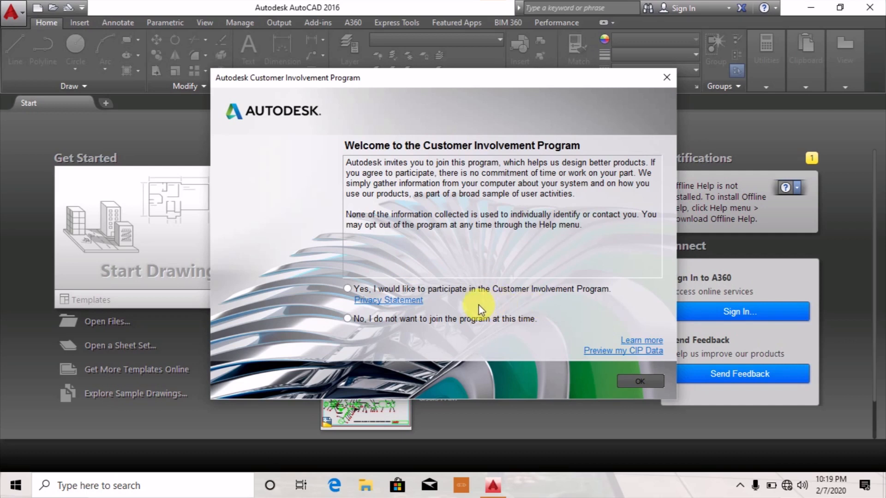
Step: Decline to join the Customer Involvement Program and create a new drawing from the acad template
{"action": "left_click", "coordinate": [347, 318]}
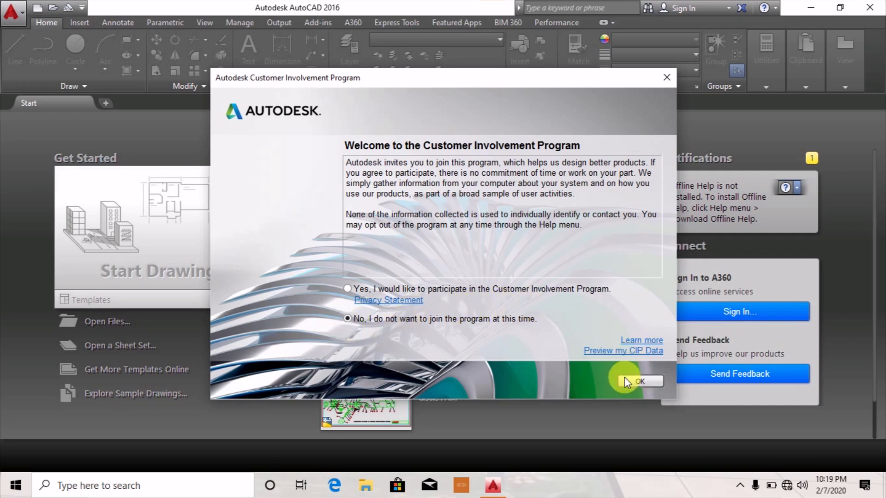
{"action": "left_click", "coordinate": [639, 381]}
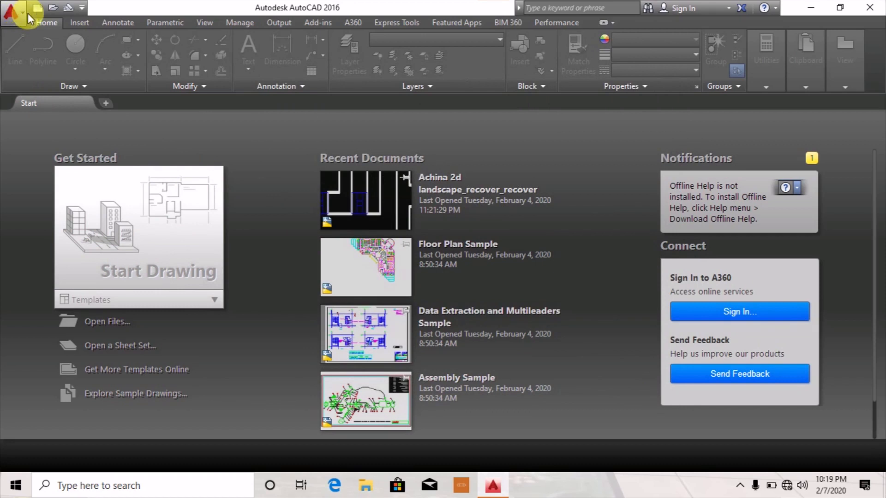
{"action": "left_click", "coordinate": [11, 12]}
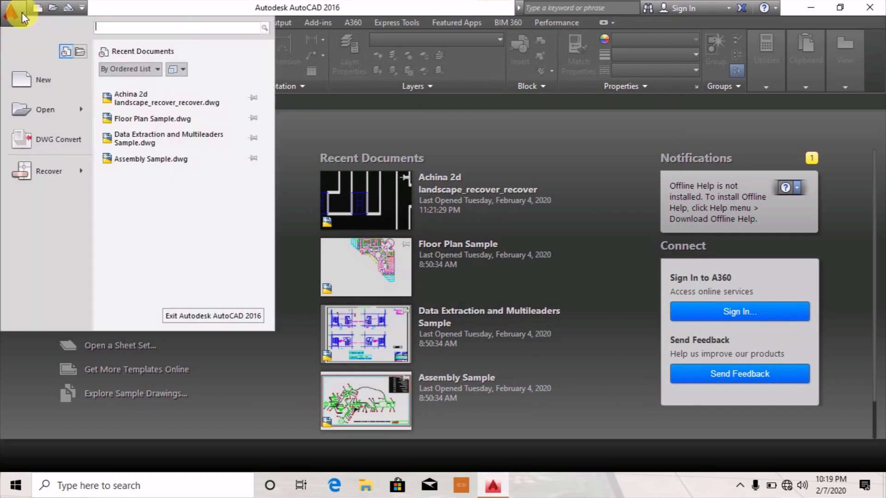
{"action": "left_click", "coordinate": [29, 79]}
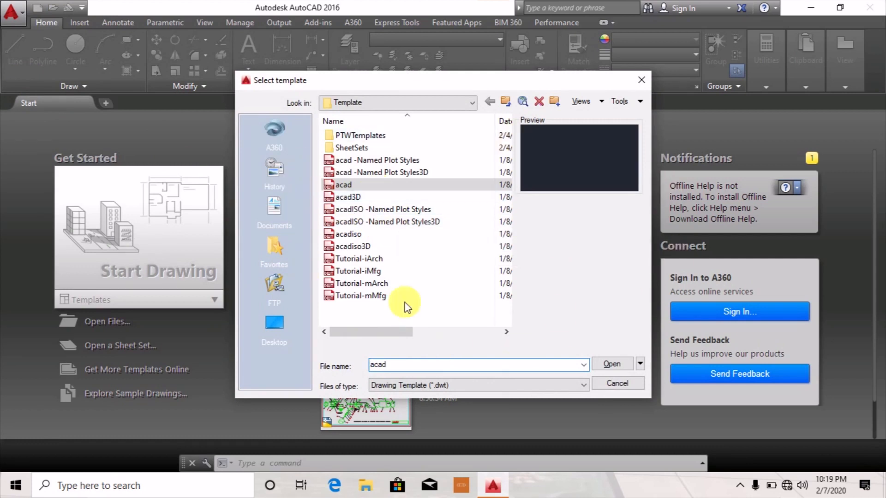
{"action": "left_click", "coordinate": [344, 186]}
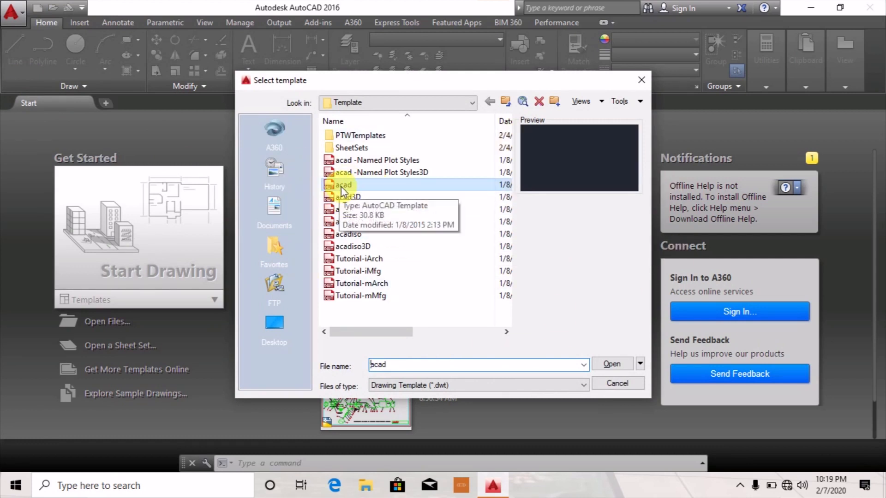
{"action": "left_click", "coordinate": [611, 364]}
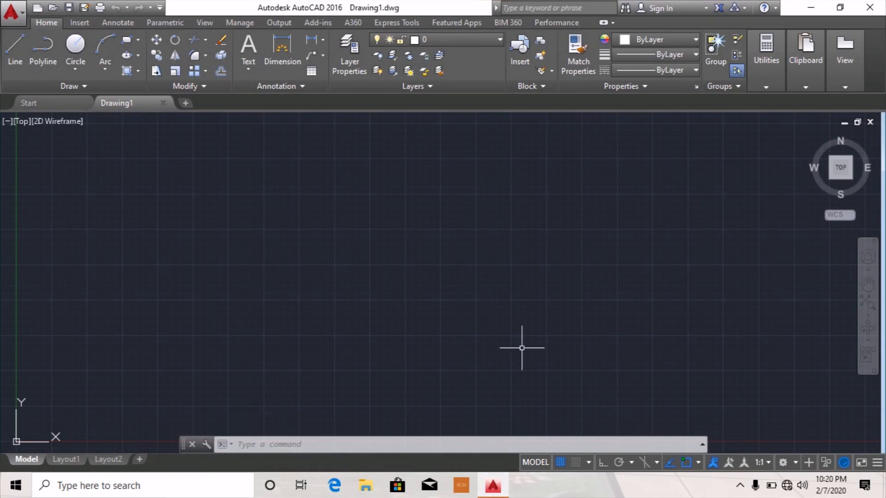
Step: Set the crosshair size to 50 in the display options
{"action": "key", "text": "alt"}
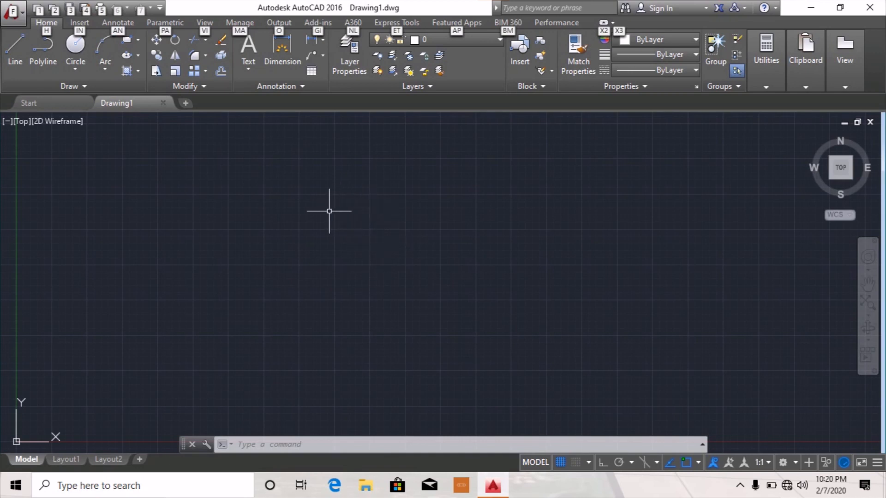
{"action": "right_click", "coordinate": [327, 226]}
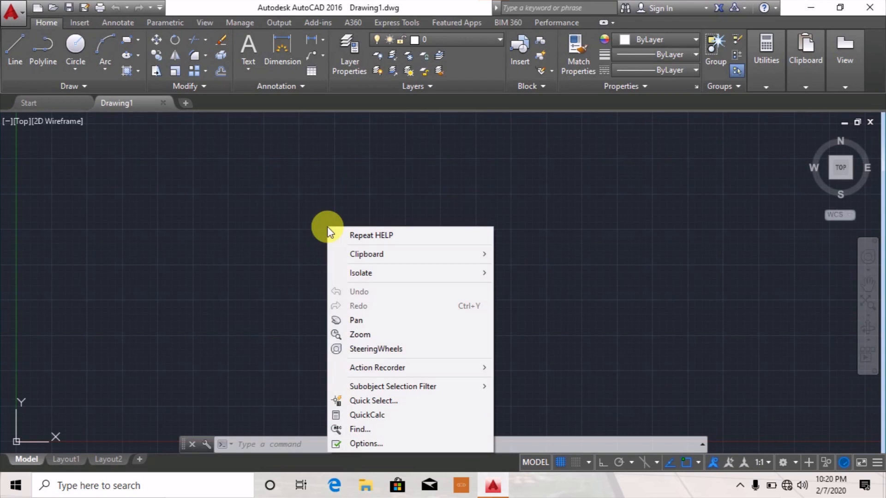
{"action": "left_click", "coordinate": [369, 444]}
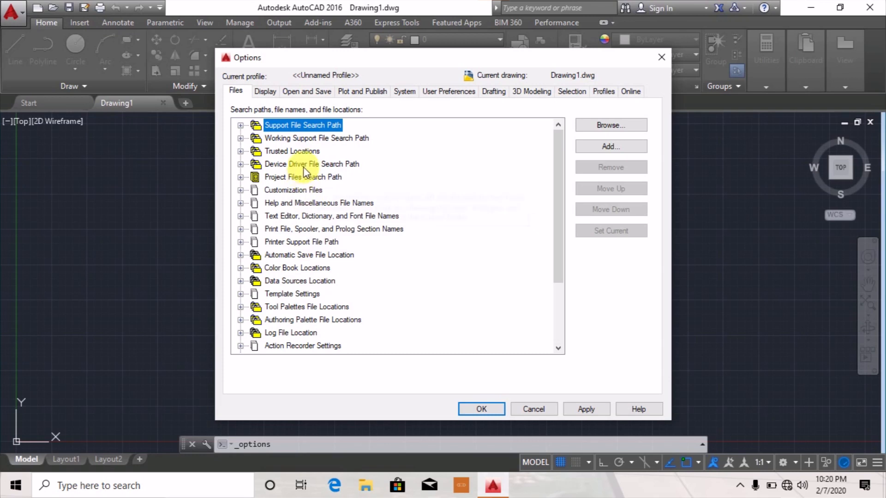
{"action": "left_click", "coordinate": [265, 92]}
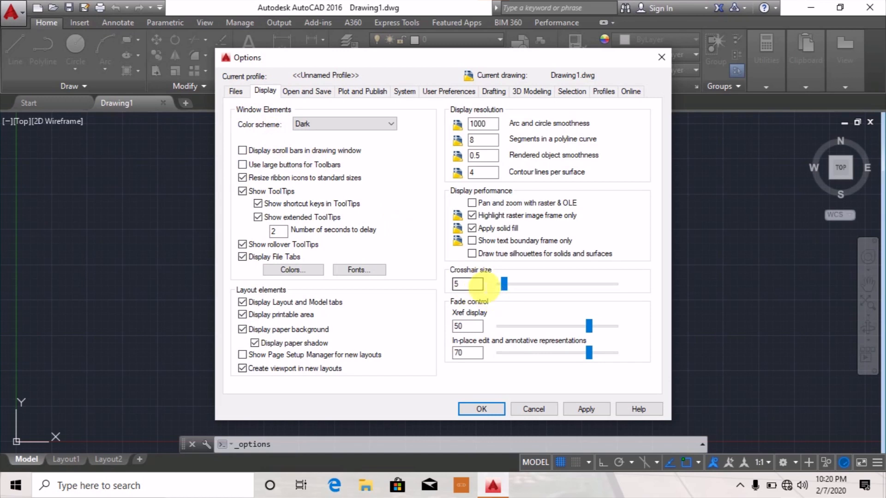
{"action": "left_click_drag", "start_coordinate": [503, 284], "coordinate": [559, 283]}
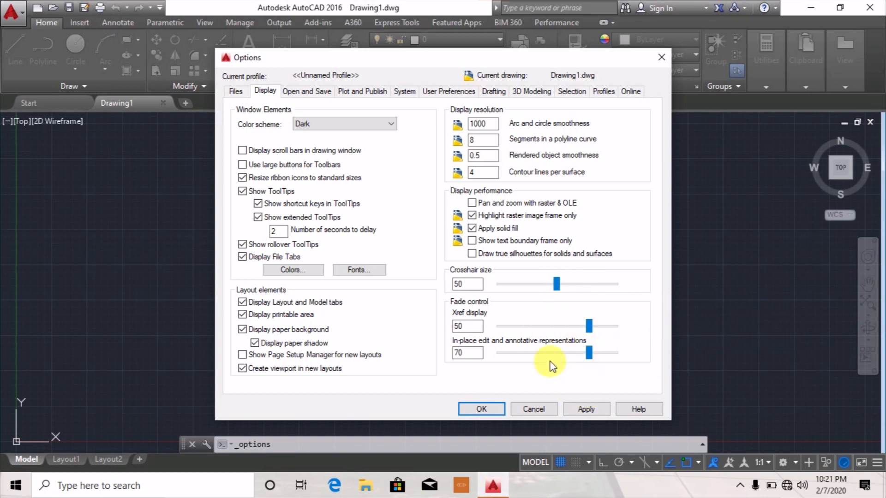
Step: Enlarge the pickbox and the grip size in the selection options and apply the settings
{"action": "left_click", "coordinate": [308, 93]}
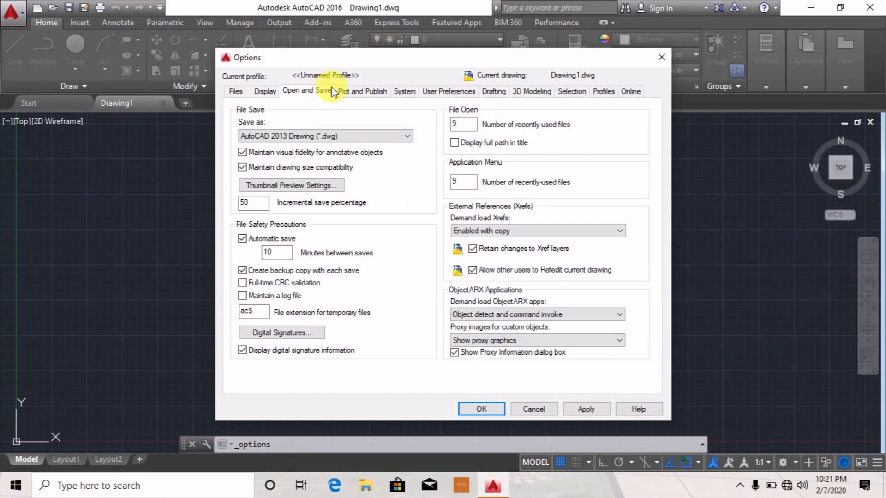
{"action": "left_click", "coordinate": [346, 93]}
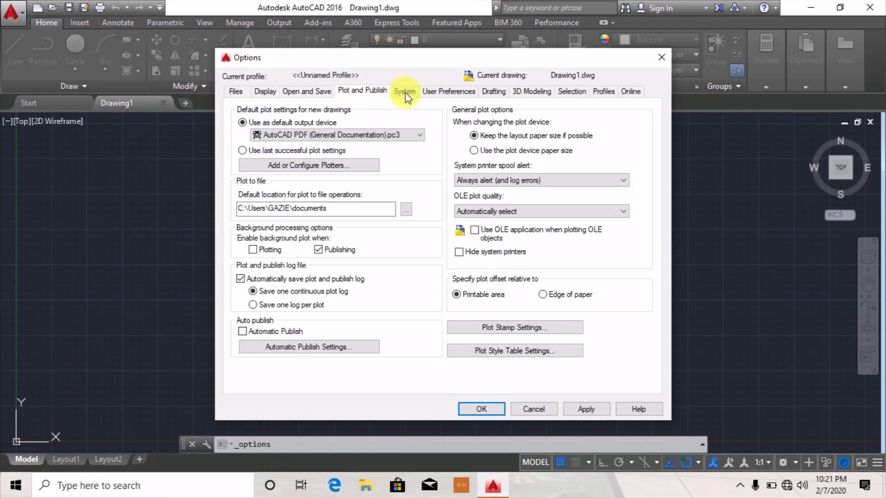
{"action": "left_click", "coordinate": [530, 95]}
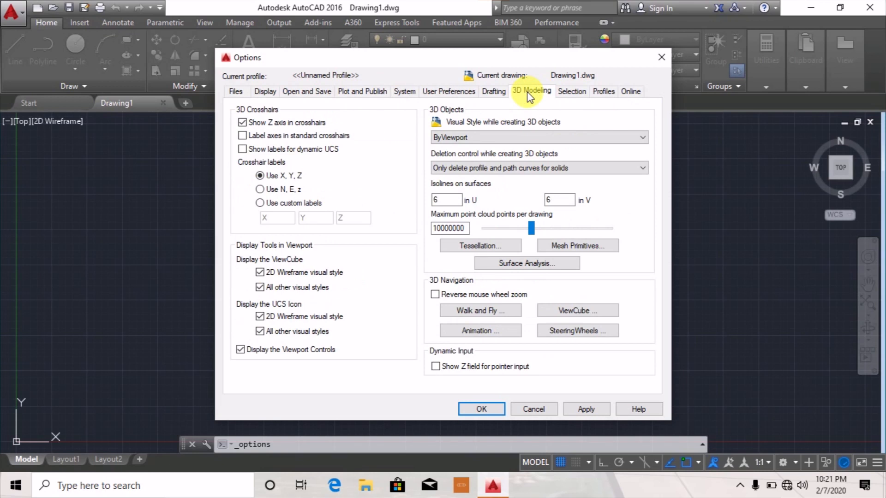
{"action": "left_click", "coordinate": [571, 91]}
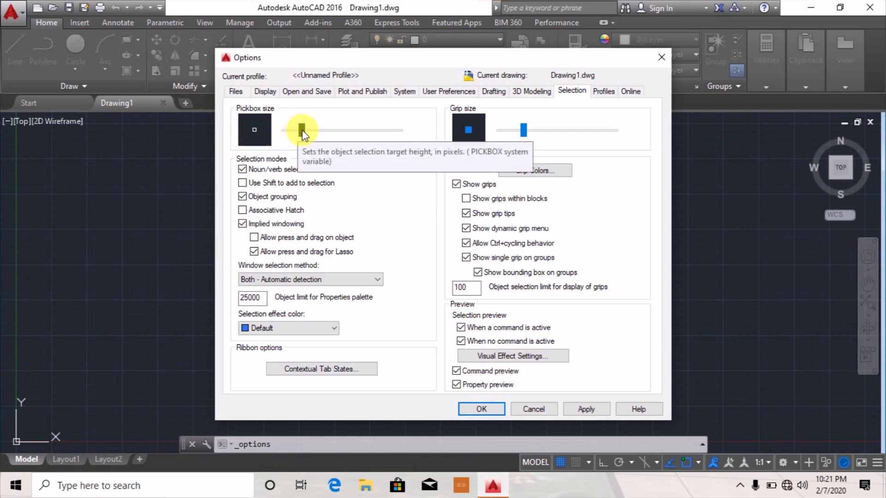
{"action": "left_click_drag", "start_coordinate": [303, 133], "coordinate": [325, 135]}
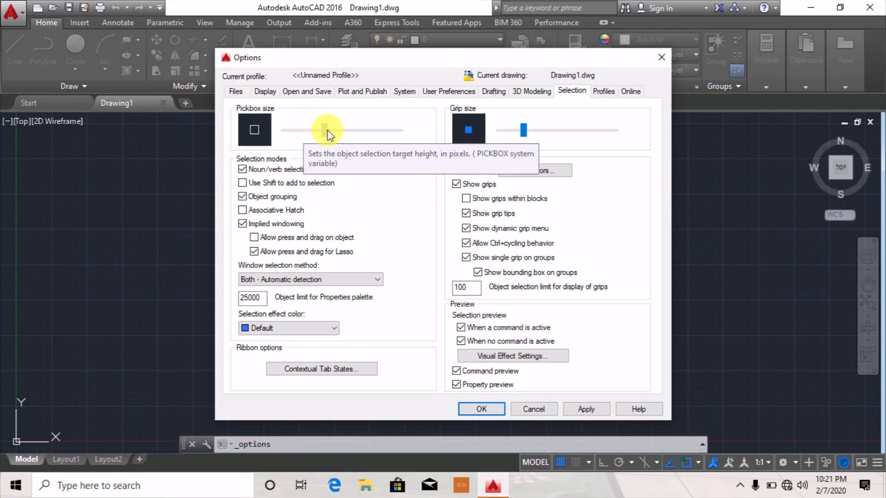
{"action": "left_click_drag", "start_coordinate": [327, 131], "coordinate": [328, 131]}
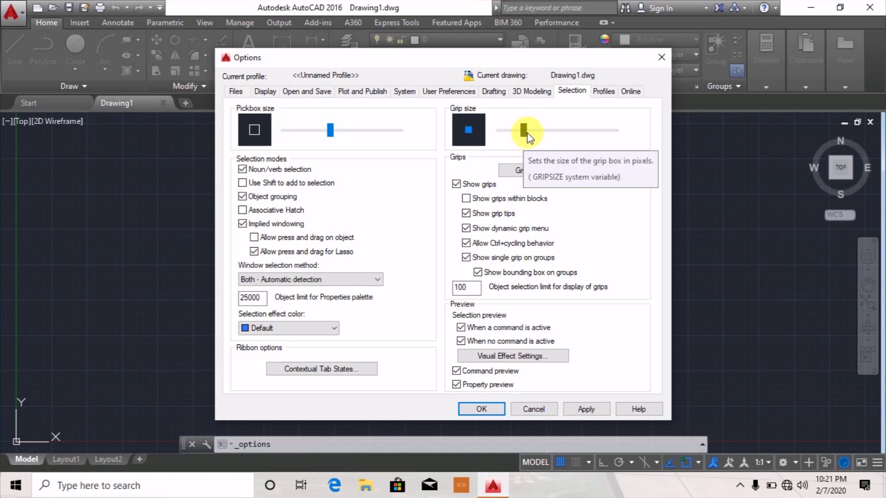
{"action": "left_click_drag", "start_coordinate": [524, 140], "coordinate": [547, 134]}
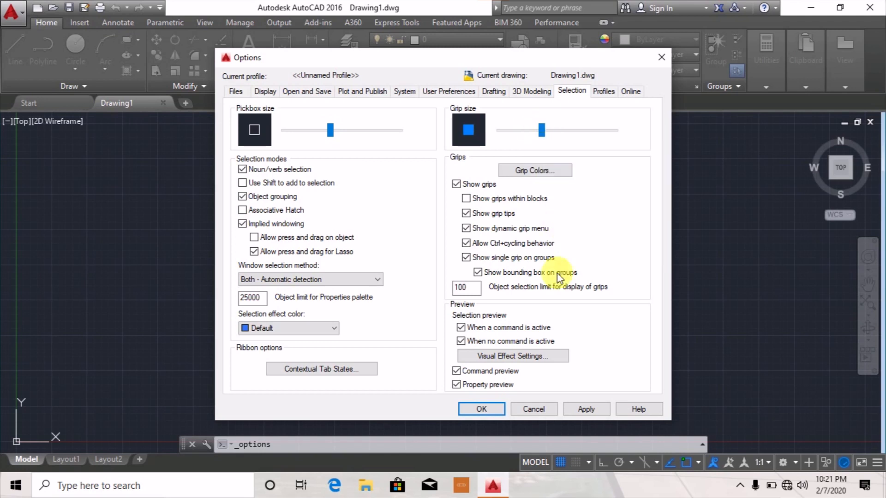
{"action": "left_click", "coordinate": [582, 409]}
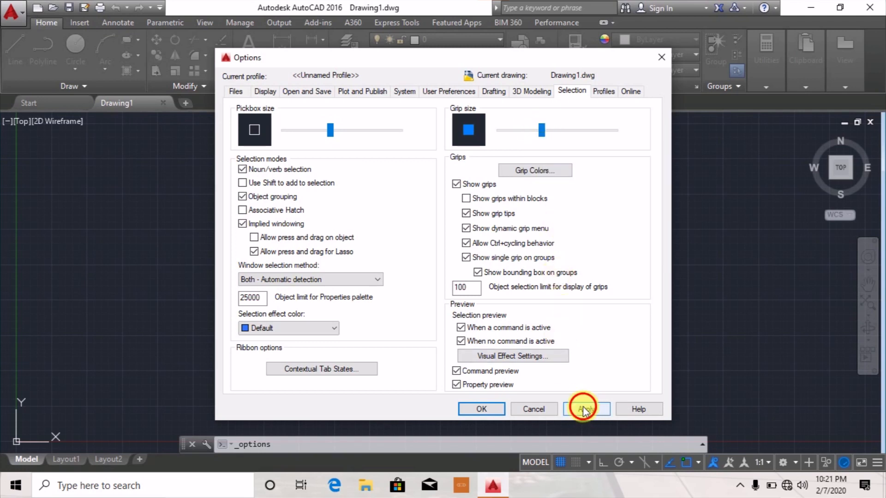
{"action": "left_click", "coordinate": [481, 407]}
{"action": "scroll", "coordinate": [423, 251], "scroll_direction": "down", "scroll_amount": 2}
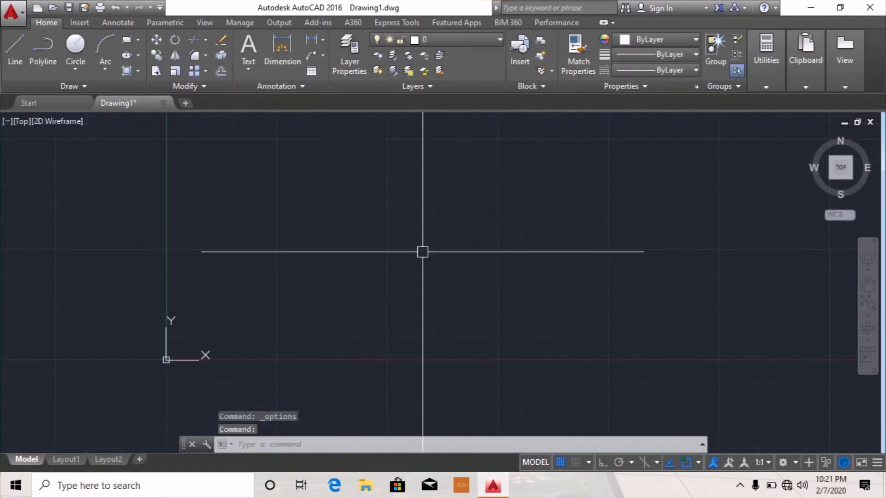
{"action": "scroll", "coordinate": [417, 275], "scroll_direction": "down", "scroll_amount": 1}
{"action": "scroll", "coordinate": [412, 255], "scroll_direction": "up", "scroll_amount": 2}
{"action": "scroll", "coordinate": [391, 262], "scroll_direction": "down", "scroll_amount": 1}
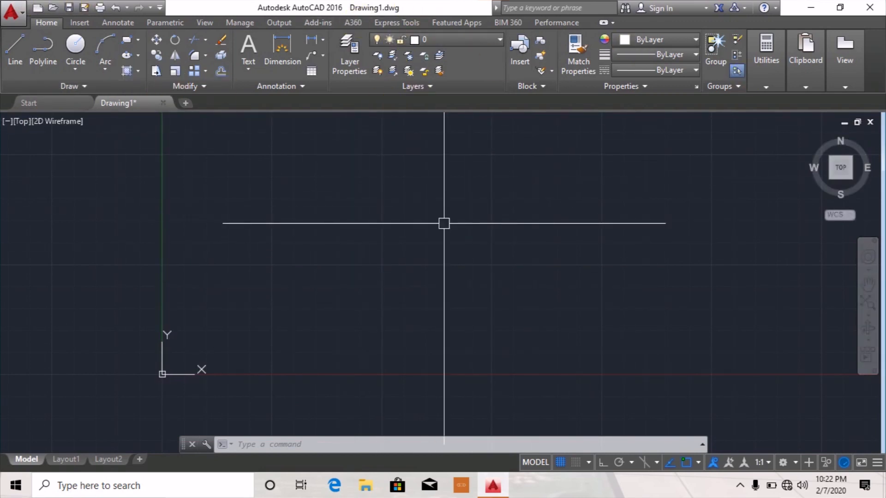
{"action": "key", "text": "alt"}
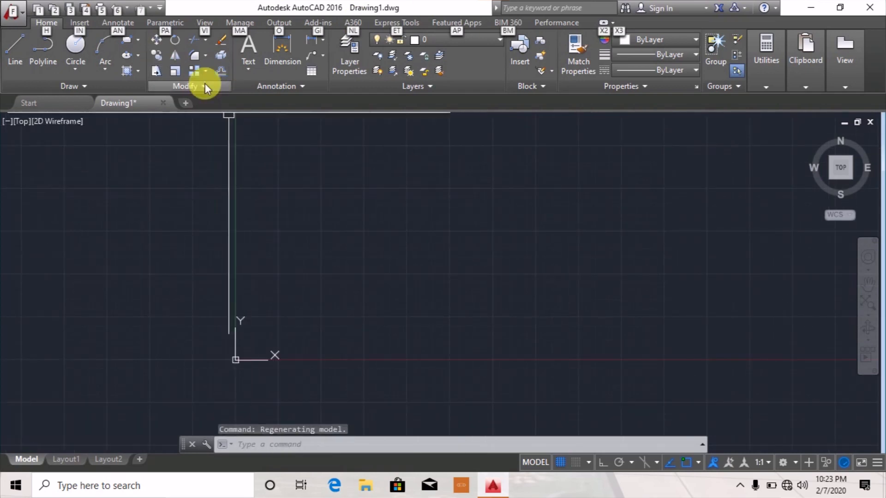
{"action": "left_click", "coordinate": [311, 163]}
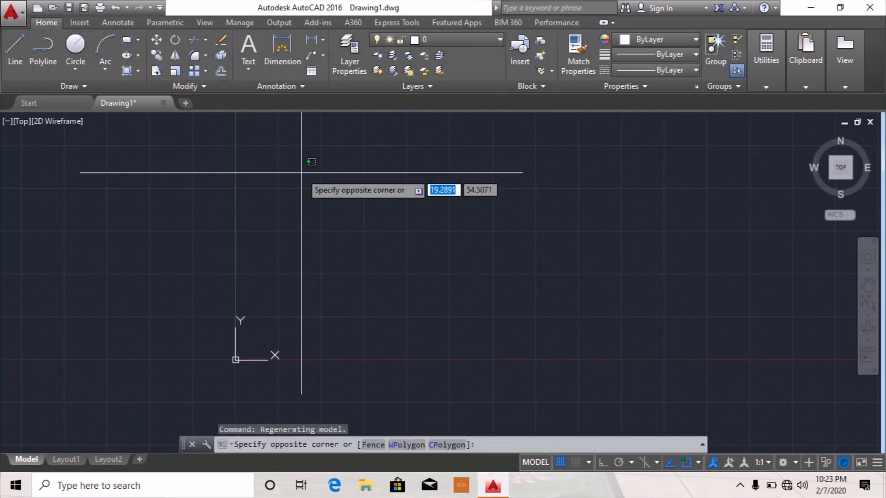
{"action": "key", "text": "Escape"}
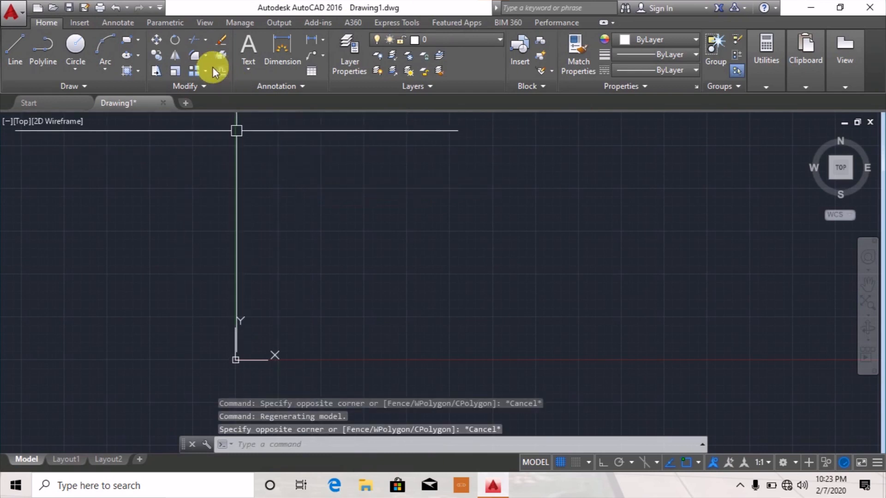
Step: Show the classic menu bar and display the AutoCAD 3D Navigation toolbar
{"action": "left_click", "coordinate": [158, 6]}
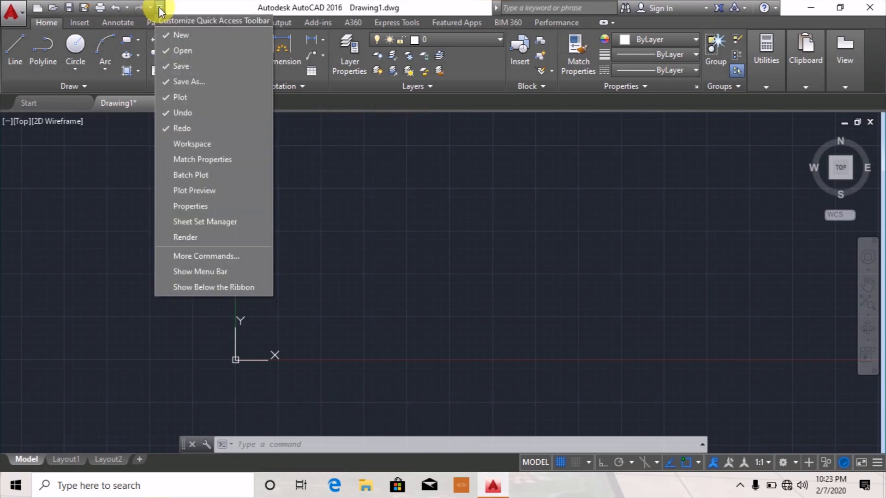
{"action": "left_click", "coordinate": [195, 273]}
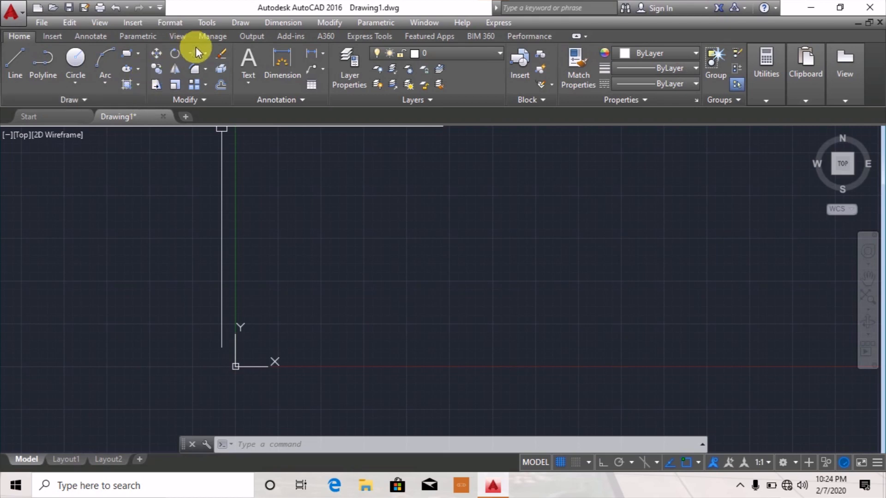
{"action": "left_click", "coordinate": [208, 23]}
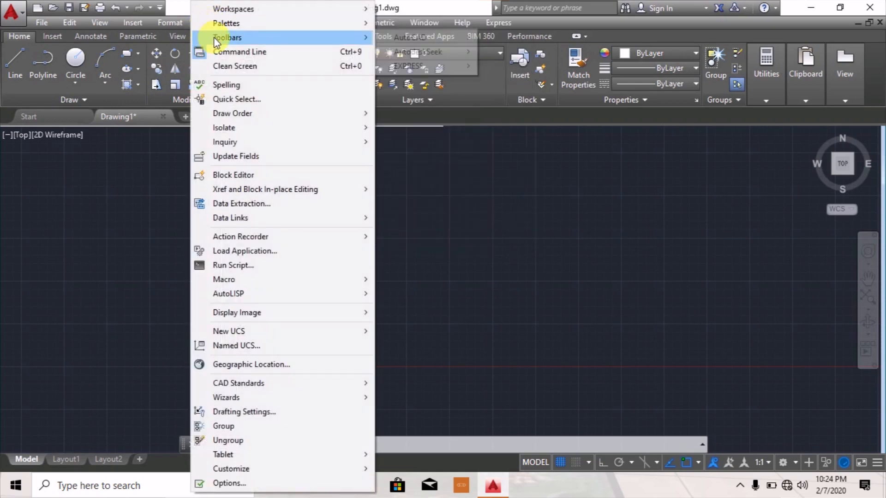
{"action": "mouse_move", "coordinate": [215, 41]}
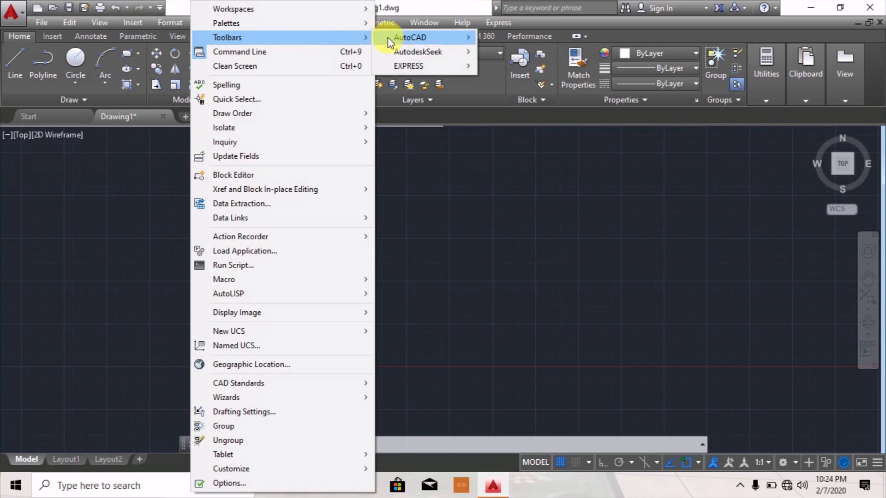
{"action": "mouse_move", "coordinate": [407, 42]}
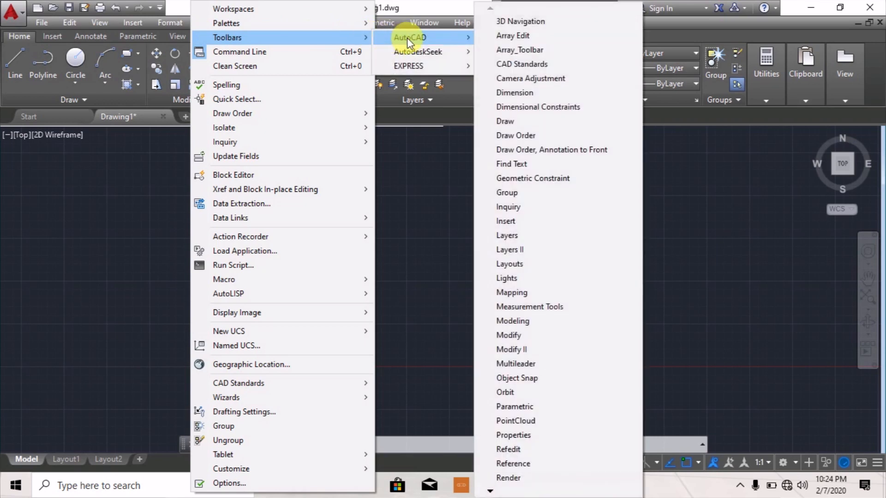
{"action": "left_click", "coordinate": [510, 22]}
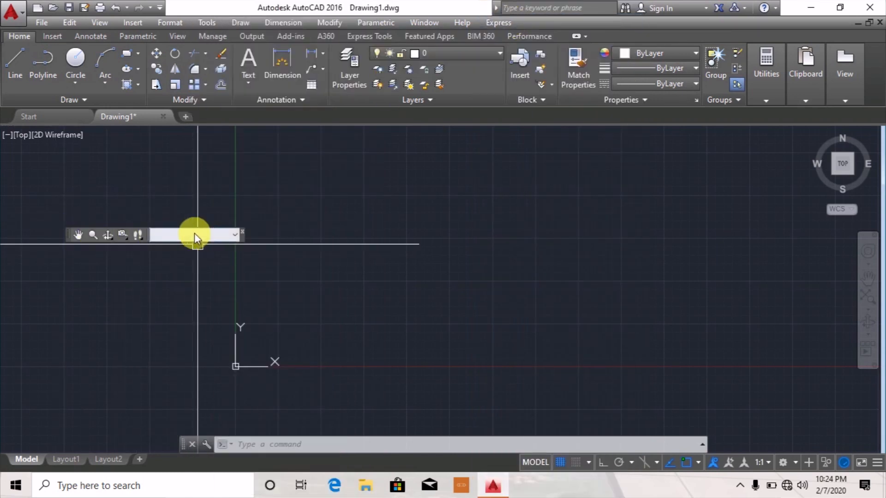
Step: Display the Array Edit, Array_Toolbar and CAD Standards toolbars as well
{"action": "right_click", "coordinate": [70, 233]}
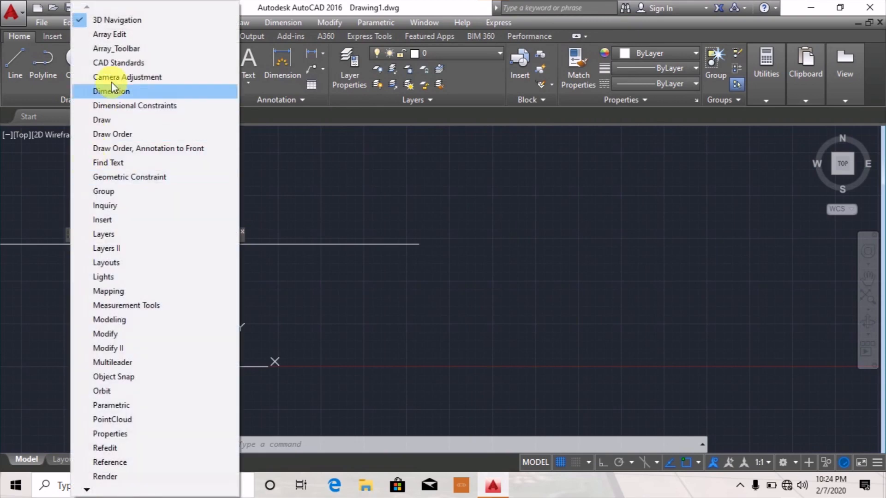
{"action": "left_click", "coordinate": [120, 37]}
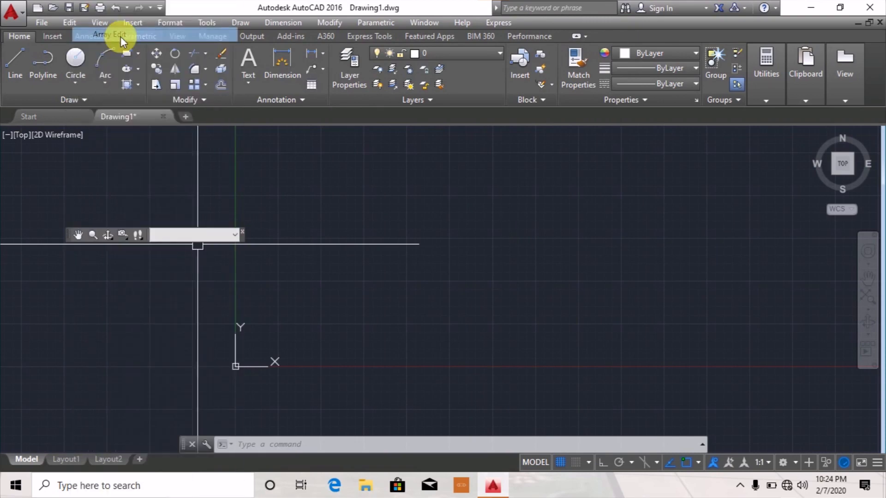
{"action": "right_click", "coordinate": [68, 234]}
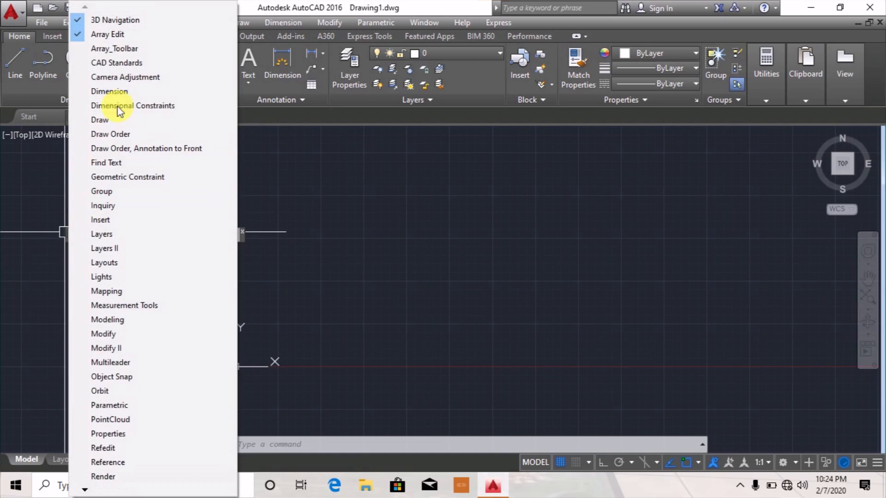
{"action": "left_click", "coordinate": [98, 54]}
{"action": "right_click", "coordinate": [71, 234]}
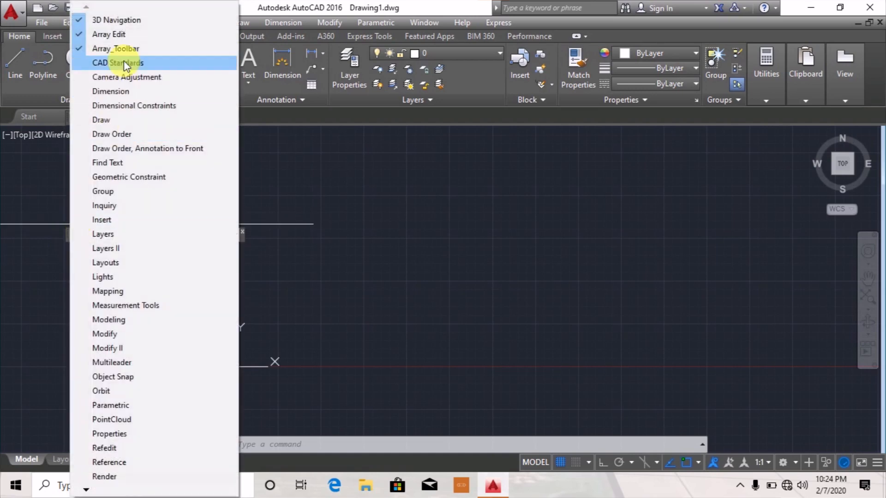
{"action": "left_click", "coordinate": [119, 64]}
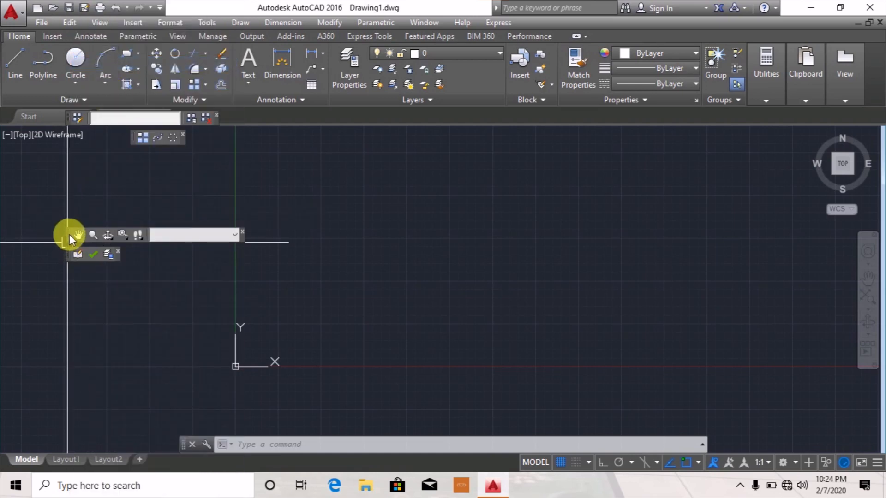
Step: Display the Camera Adjustment toolbar and all the remaining toolbars, and check the toolbar list
{"action": "right_click", "coordinate": [69, 234]}
{"action": "left_click", "coordinate": [103, 77]}
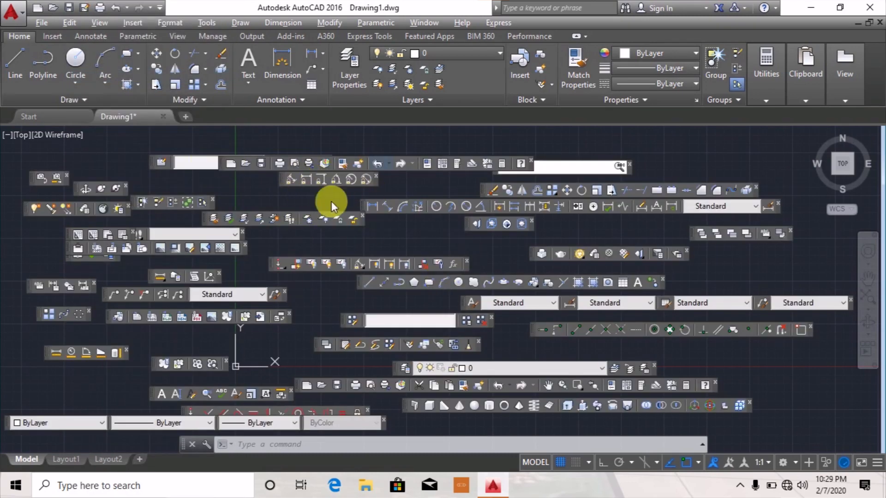
{"action": "right_click", "coordinate": [220, 162]}
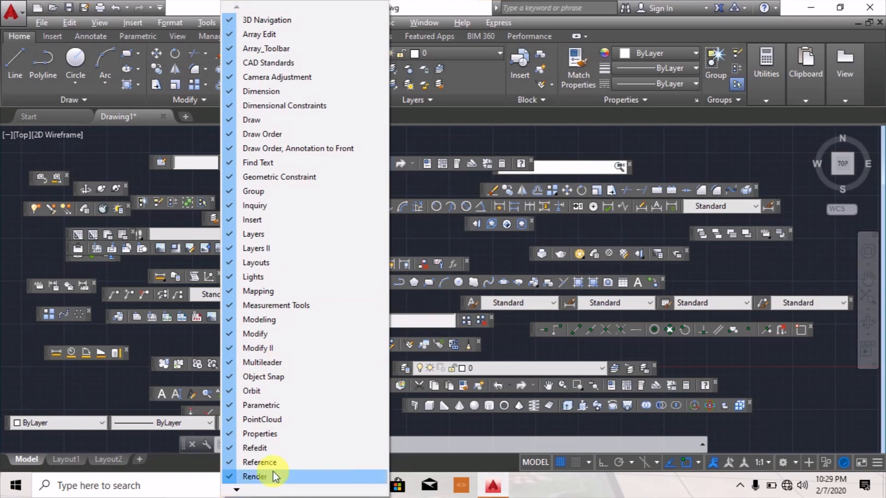
{"action": "left_click", "coordinate": [425, 226]}
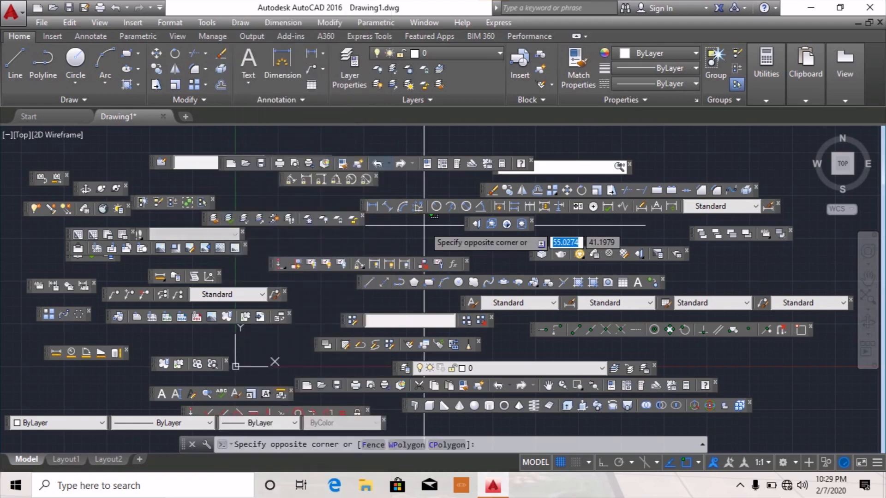
{"action": "key", "text": "Escape"}
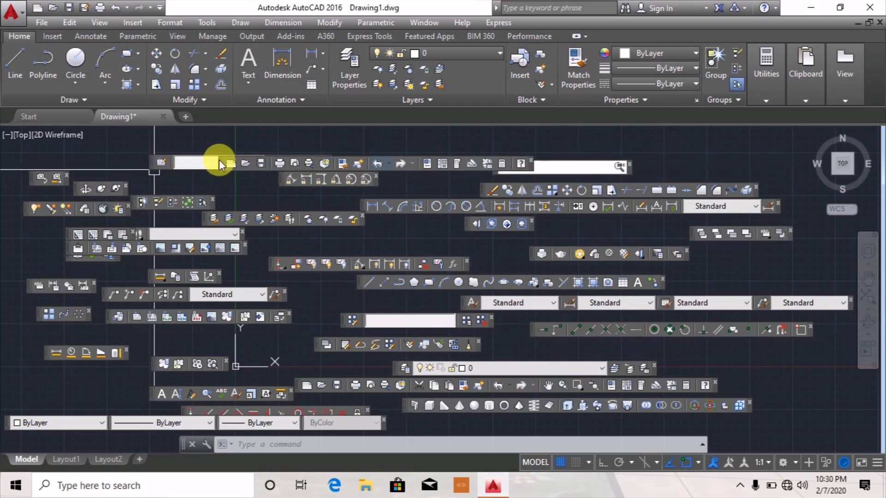
Step: Move the overlapping file toolbar aside and close unneeded floating toolbars such as Find Text, Camera Adjustment, Orbit and Lights
{"action": "left_click_drag", "start_coordinate": [226, 165], "coordinate": [269, 151]}
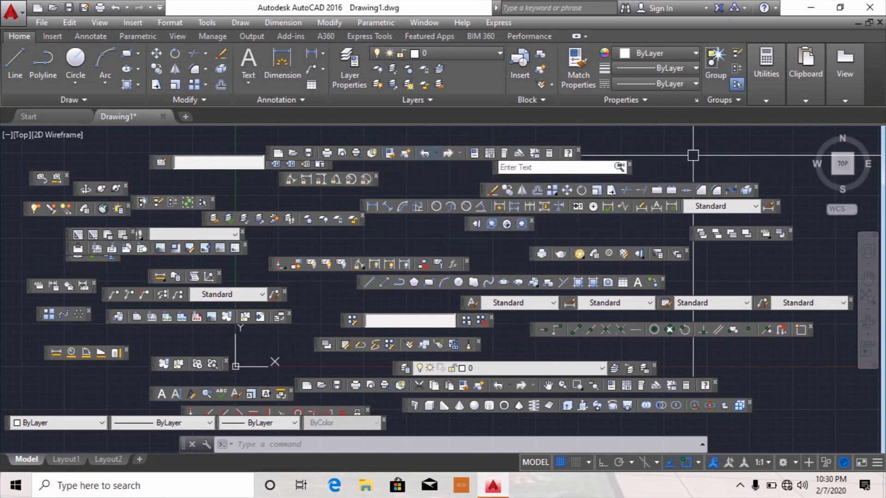
{"action": "left_click", "coordinate": [629, 164]}
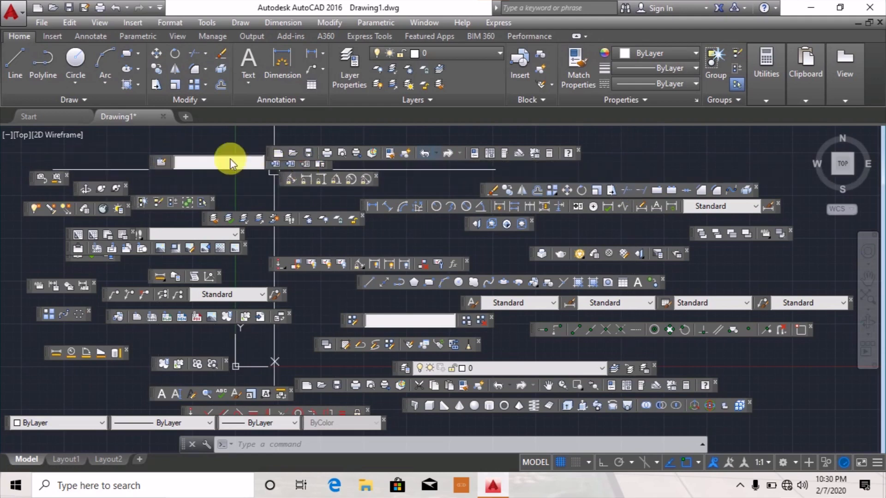
{"action": "left_click", "coordinate": [66, 175]}
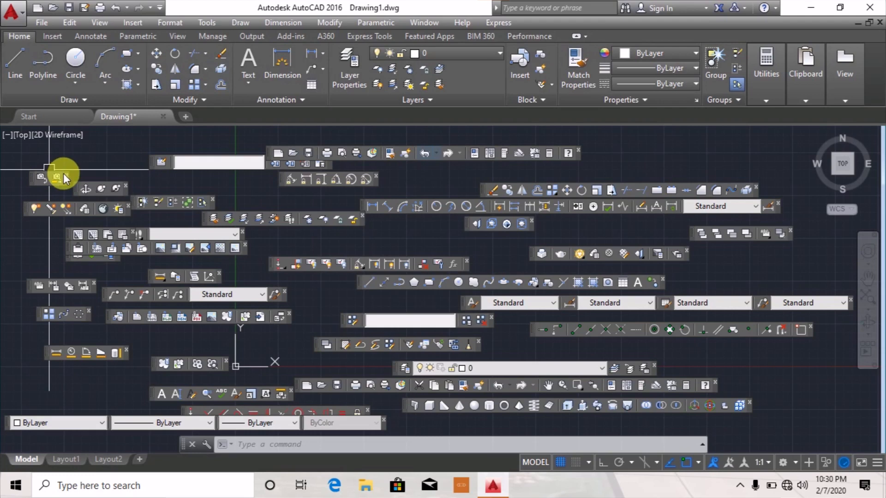
{"action": "left_click", "coordinate": [125, 186]}
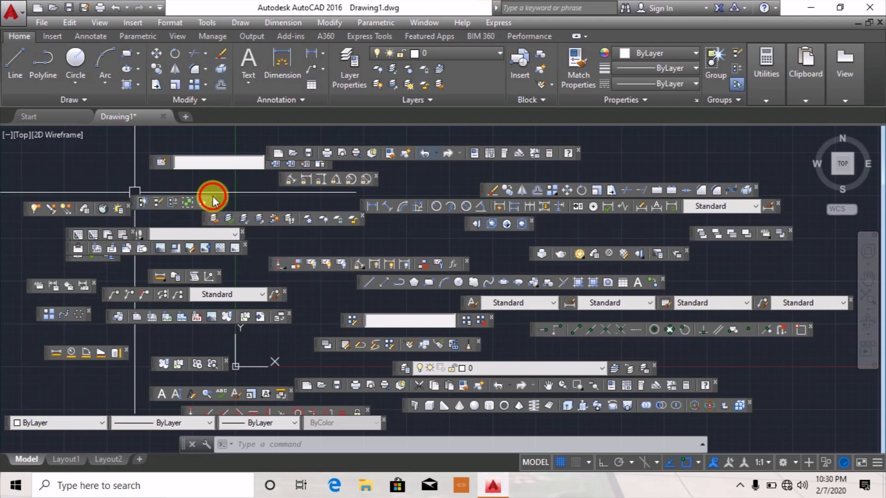
{"action": "left_click", "coordinate": [212, 197]}
{"action": "left_click", "coordinate": [125, 206]}
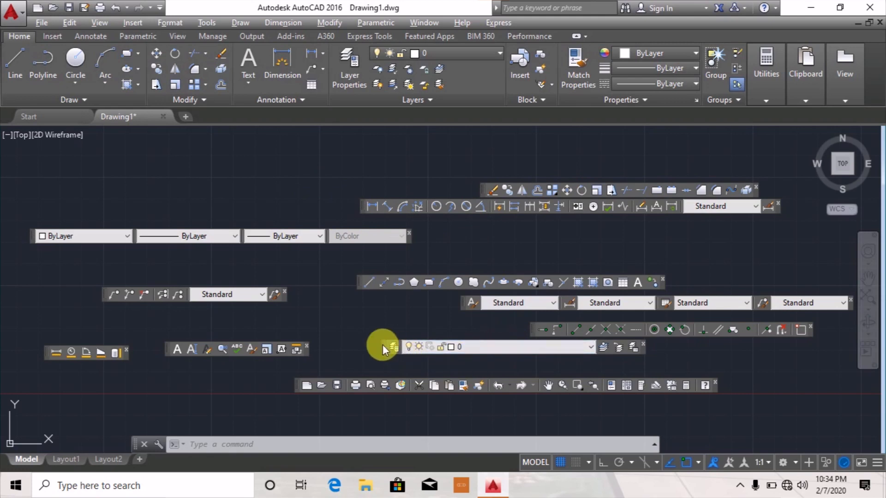
Step: Dock the Layers and Properties toolbars in one row above the drawing area, with the Standard toolbar in a row over them
{"action": "left_click_drag", "start_coordinate": [382, 347], "coordinate": [5, 113]}
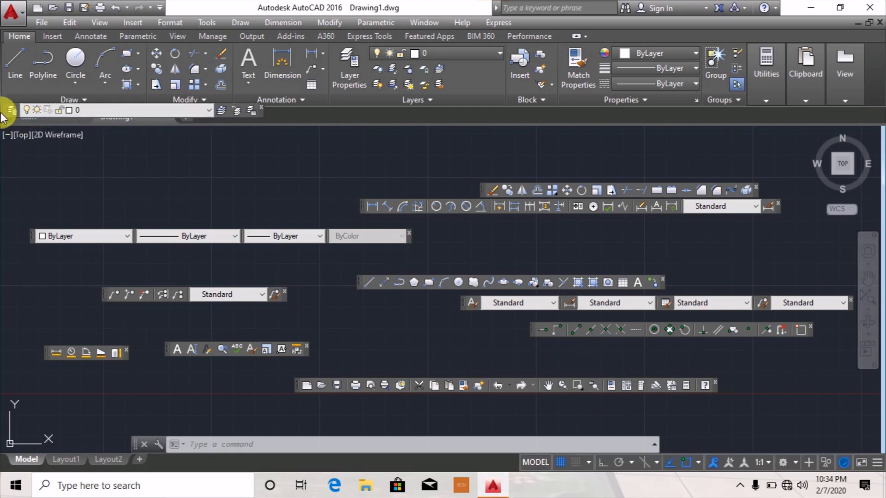
{"action": "left_click_drag", "start_coordinate": [3, 119], "coordinate": [4, 138]}
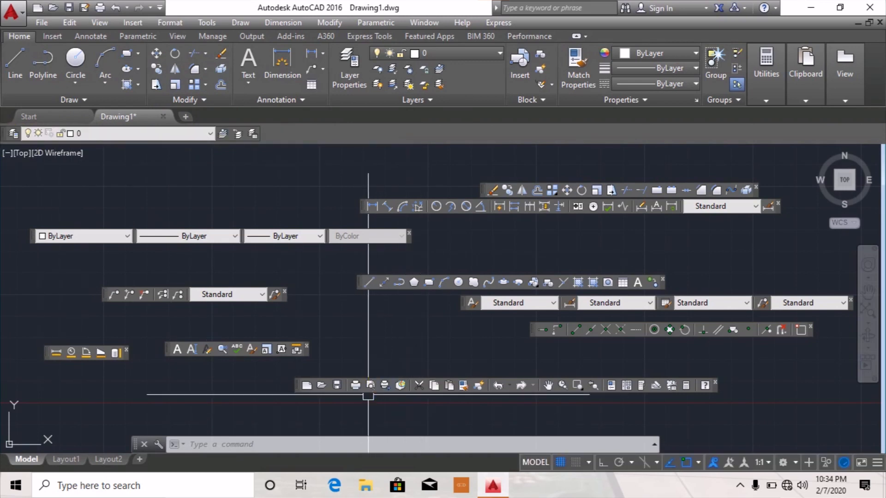
{"action": "left_click", "coordinate": [223, 294]}
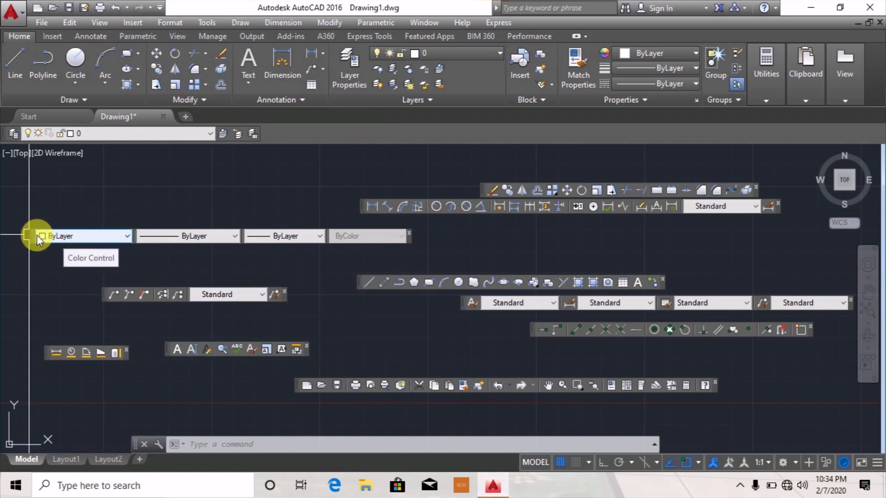
{"action": "left_click_drag", "start_coordinate": [36, 236], "coordinate": [287, 134]}
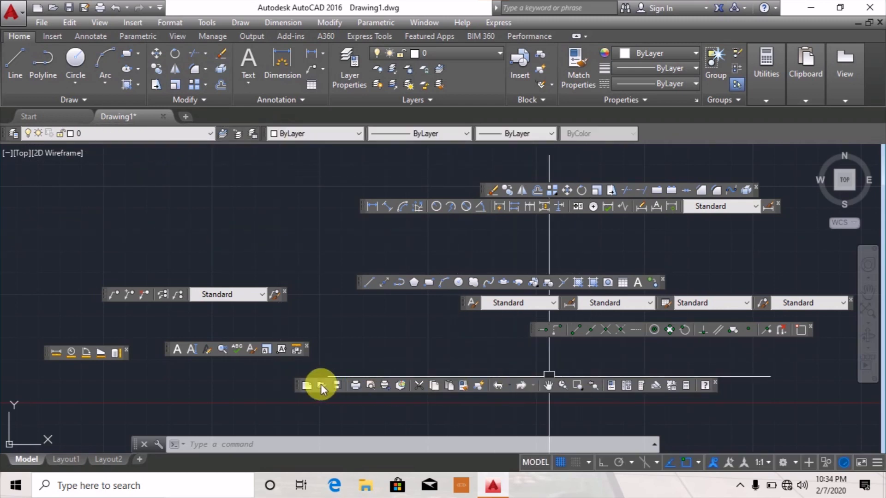
{"action": "left_click_drag", "start_coordinate": [296, 383], "coordinate": [48, 127]}
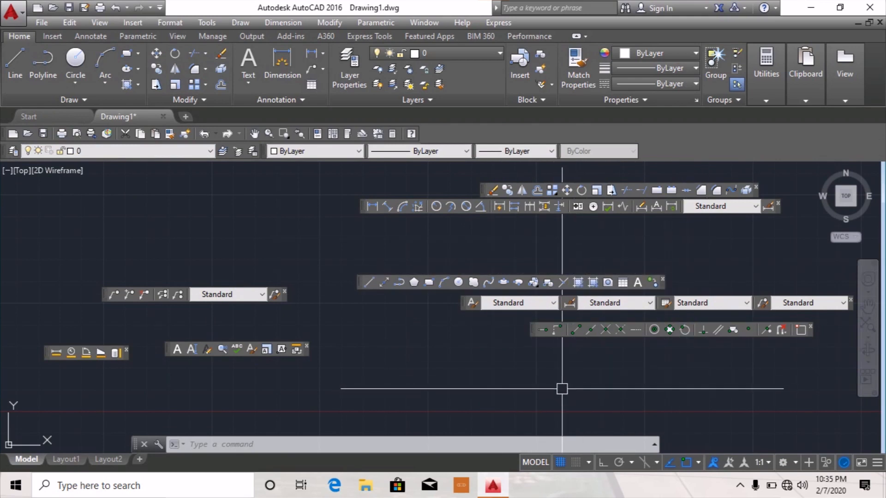
Step: Dock the Styles and Measurement Tools toolbars beside the Standard toolbar, and the Multileader and Text toolbars beside the Properties toolbar
{"action": "left_click_drag", "start_coordinate": [468, 302], "coordinate": [442, 139]}
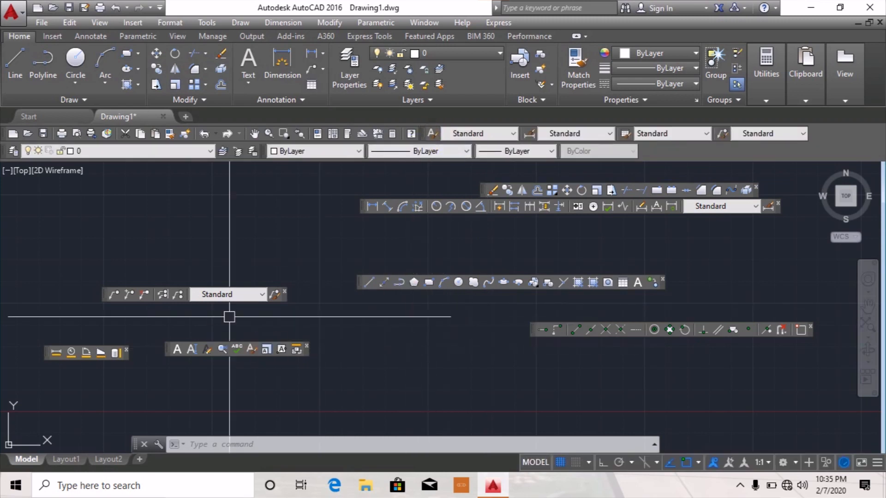
{"action": "left_click", "coordinate": [124, 292]}
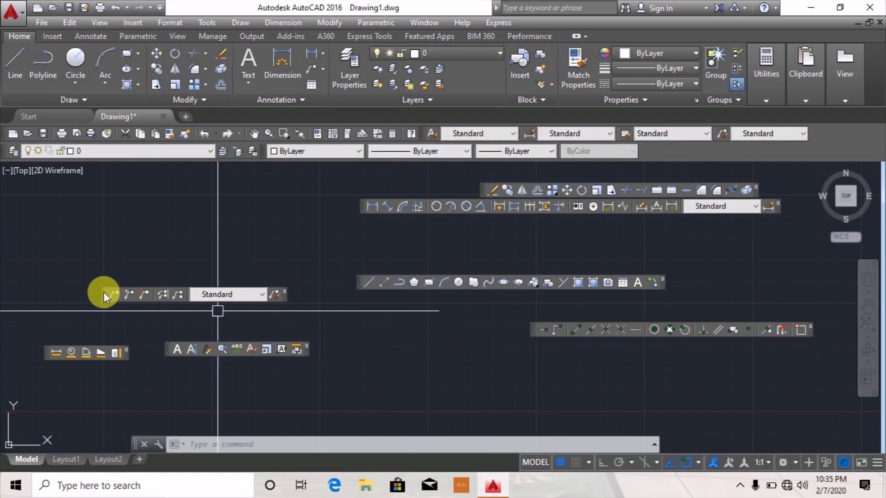
{"action": "mouse_move", "coordinate": [103, 291]}
{"action": "left_mouse_down"}
{"action": "mouse_move", "coordinate": [472, 309]}
{"action": "mouse_move", "coordinate": [679, 183]}
{"action": "mouse_move", "coordinate": [671, 150]}
{"action": "left_mouse_up"}
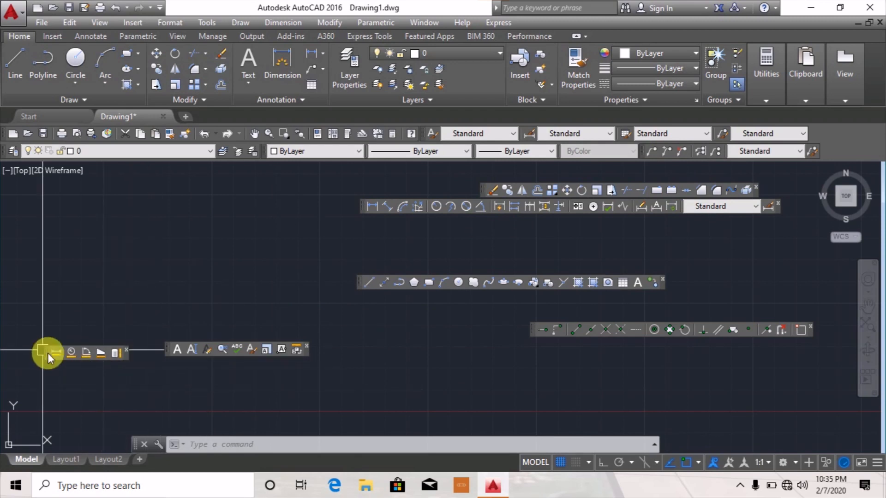
{"action": "left_click_drag", "start_coordinate": [48, 353], "coordinate": [830, 170]}
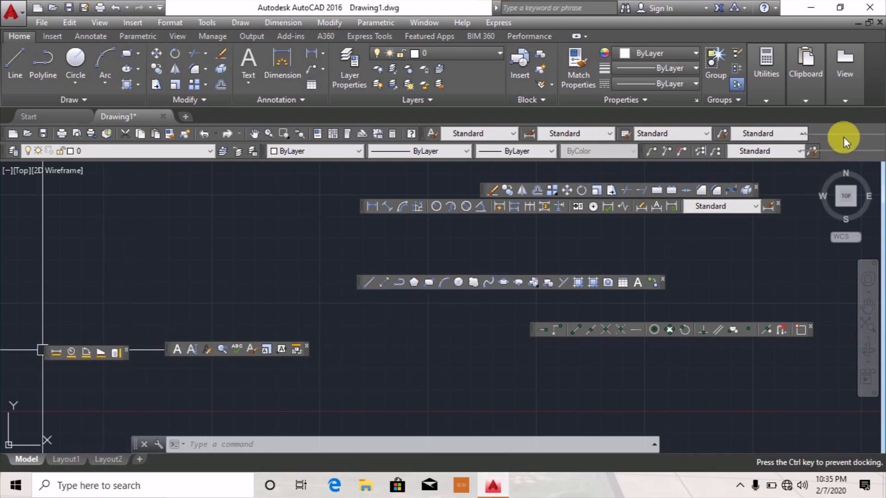
{"action": "left_click_drag", "start_coordinate": [845, 134], "coordinate": [845, 134]}
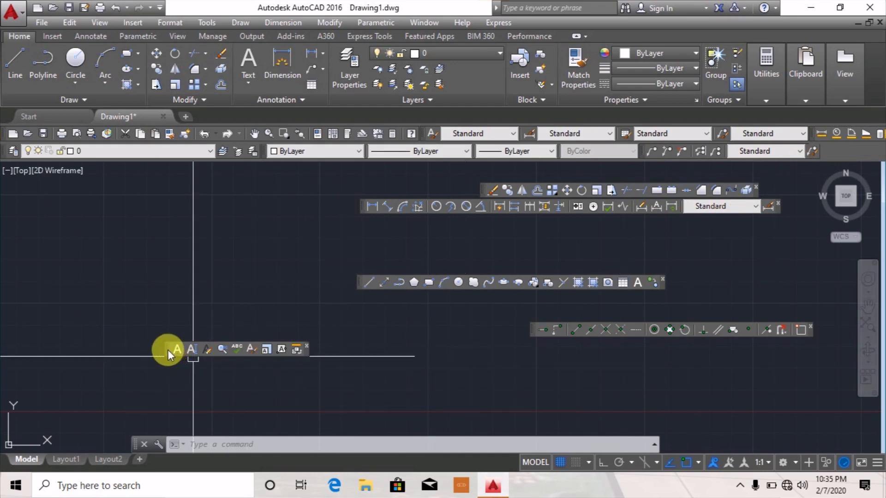
{"action": "mouse_move", "coordinate": [168, 350]}
{"action": "left_mouse_down"}
{"action": "mouse_move", "coordinate": [333, 326]}
{"action": "mouse_move", "coordinate": [876, 157]}
{"action": "mouse_move", "coordinate": [854, 149]}
{"action": "left_mouse_up"}
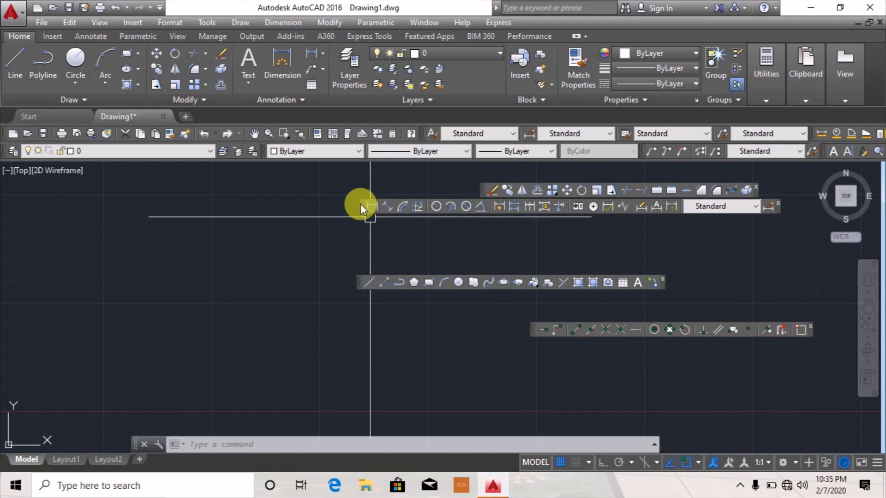
Step: Dock the Dimension, Draw and Modify toolbars as adjacent vertical columns along the drawing area's left side
{"action": "left_click_drag", "start_coordinate": [364, 204], "coordinate": [5, 233]}
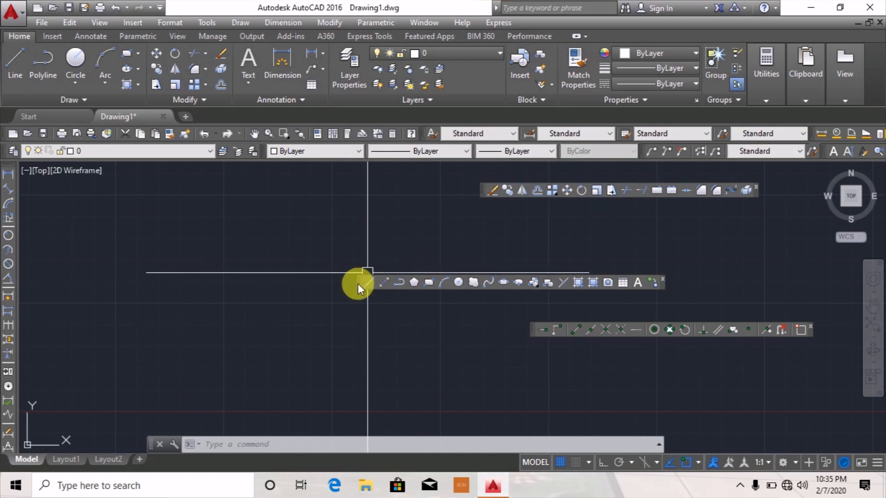
{"action": "mouse_move", "coordinate": [358, 281]}
{"action": "left_mouse_down"}
{"action": "mouse_move", "coordinate": [20, 199]}
{"action": "mouse_move", "coordinate": [46, 218]}
{"action": "left_mouse_up"}
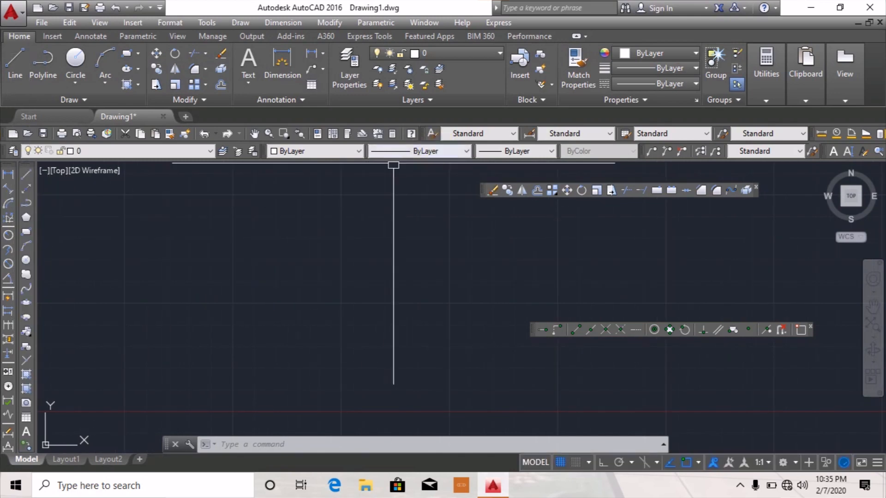
{"action": "left_click_drag", "start_coordinate": [480, 189], "coordinate": [35, 206]}
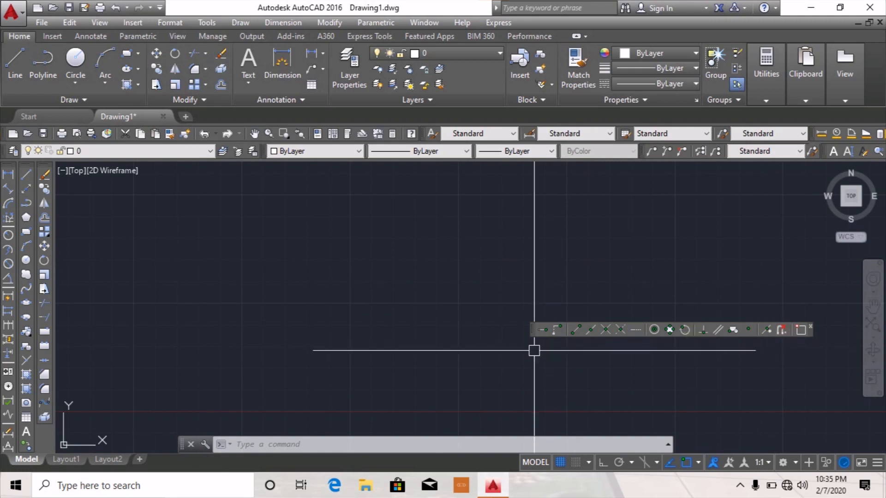
Step: Turn on all object snap modes in the drafting settings and close the floating Object Snap toolbar
{"action": "left_click_drag", "start_coordinate": [531, 332], "coordinate": [277, 284]}
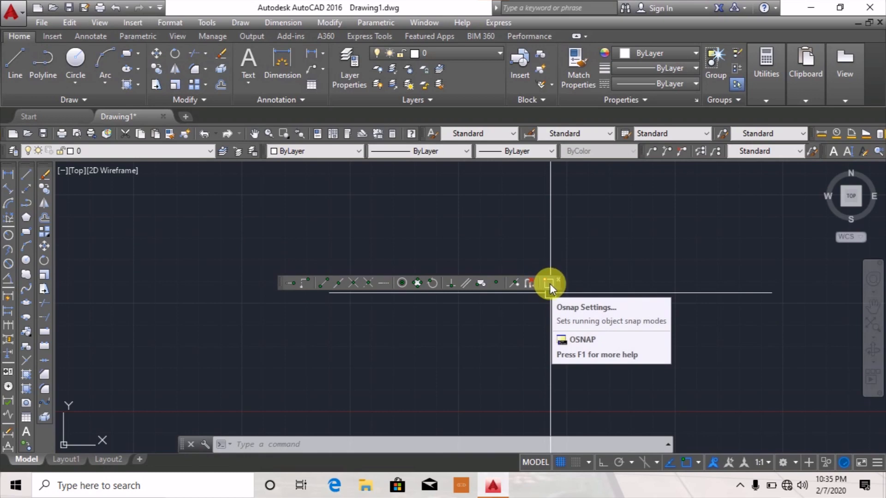
{"action": "left_click", "coordinate": [550, 284]}
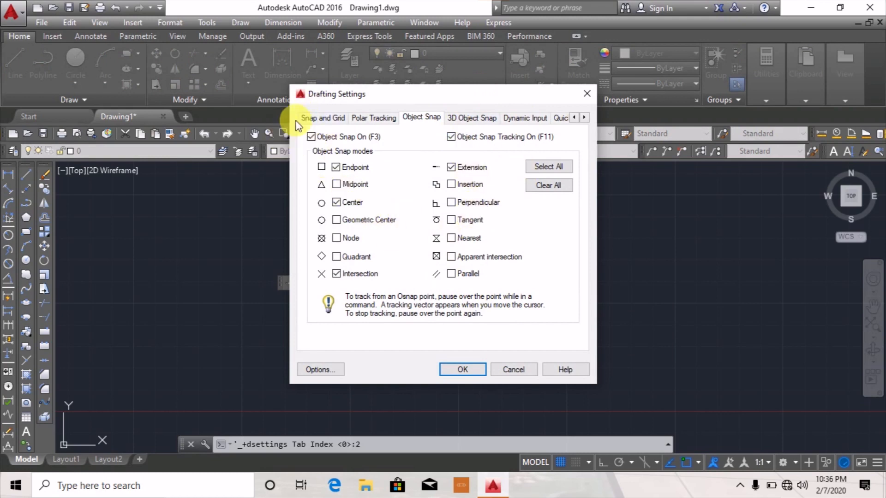
{"action": "left_click", "coordinate": [321, 119]}
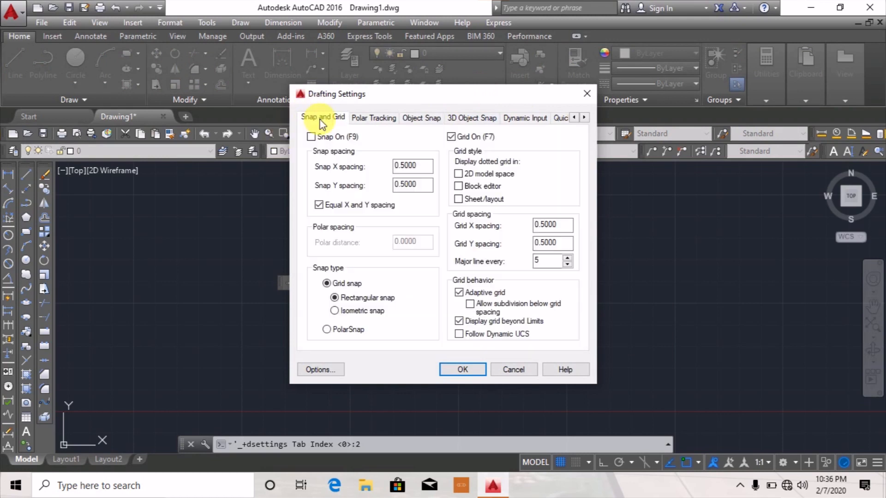
{"action": "left_click", "coordinate": [364, 121]}
{"action": "left_click", "coordinate": [421, 120]}
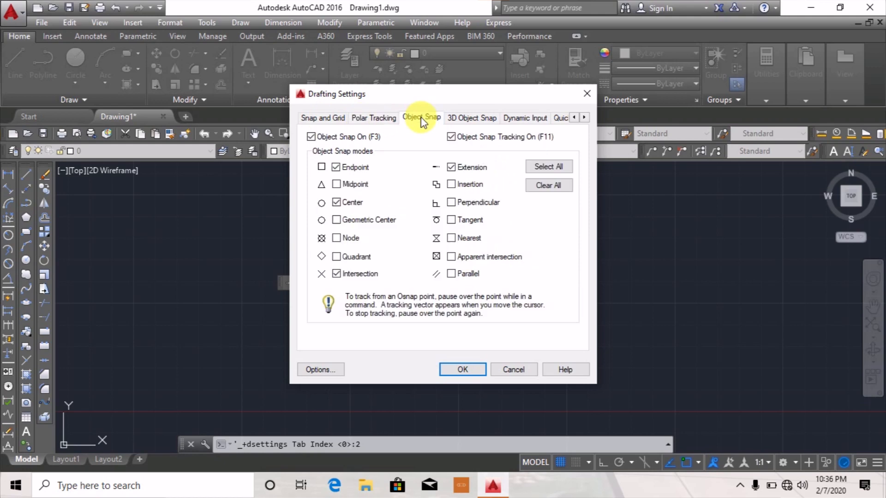
{"action": "left_click", "coordinate": [547, 169]}
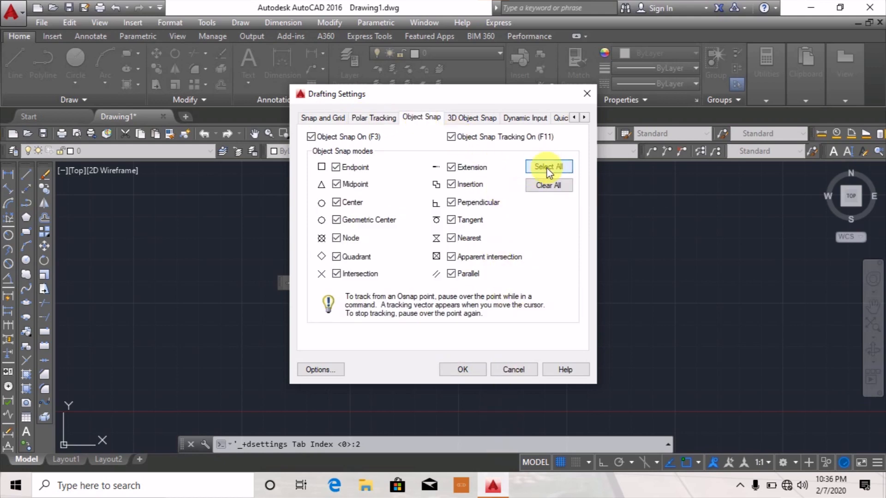
{"action": "left_click", "coordinate": [462, 371]}
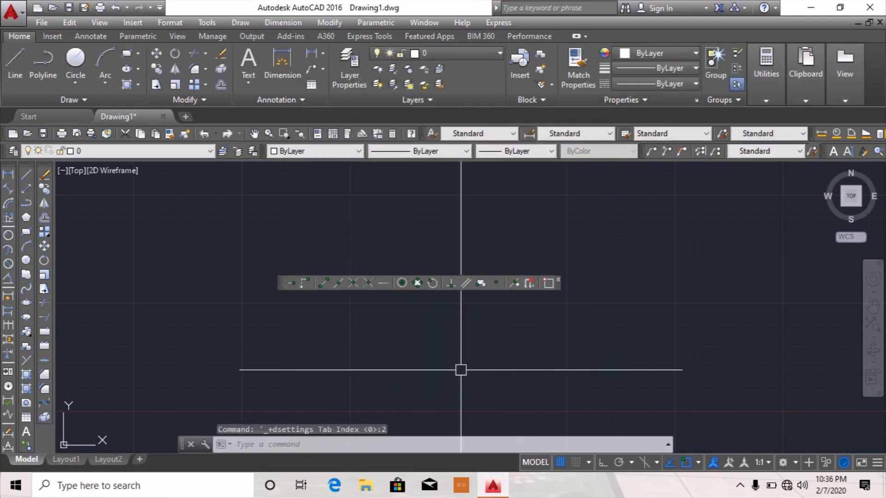
{"action": "left_click", "coordinate": [557, 279]}
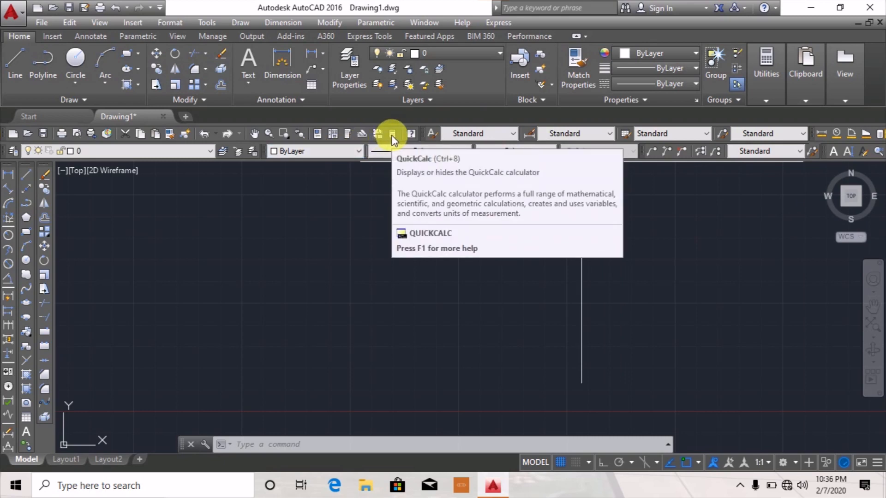
Step: Dock the Properties palette on the drawing area's right side, narrow it, and dock the Tool Palettes beneath it
{"action": "left_click", "coordinate": [319, 135]}
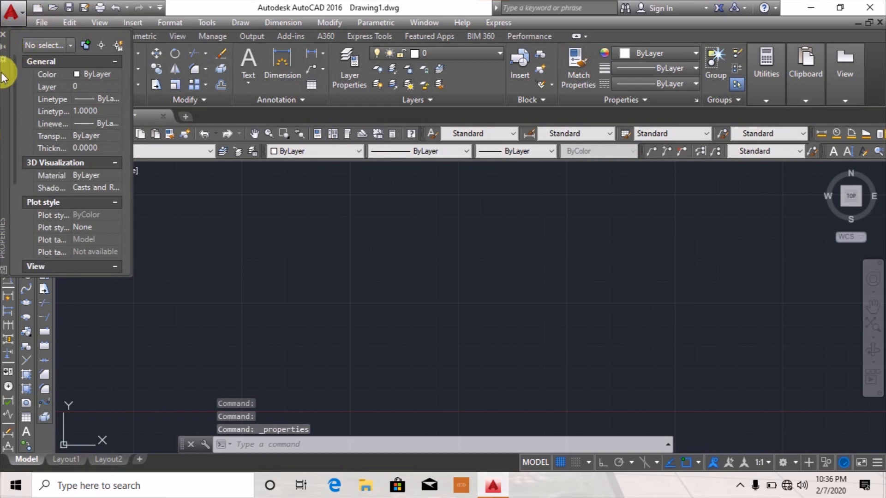
{"action": "mouse_move", "coordinate": [3, 79]}
{"action": "left_mouse_down"}
{"action": "mouse_move", "coordinate": [538, 356]}
{"action": "mouse_move", "coordinate": [775, 311]}
{"action": "mouse_move", "coordinate": [872, 222]}
{"action": "left_mouse_up"}
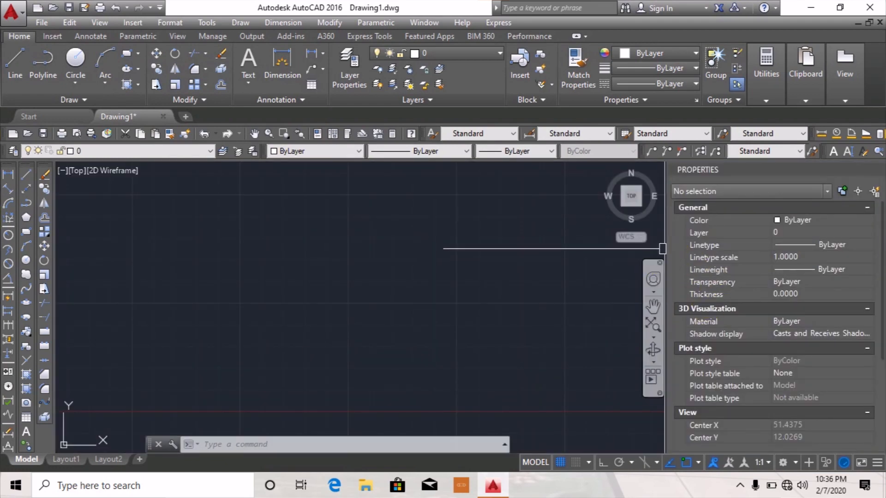
{"action": "left_click_drag", "start_coordinate": [682, 258], "coordinate": [764, 249]}
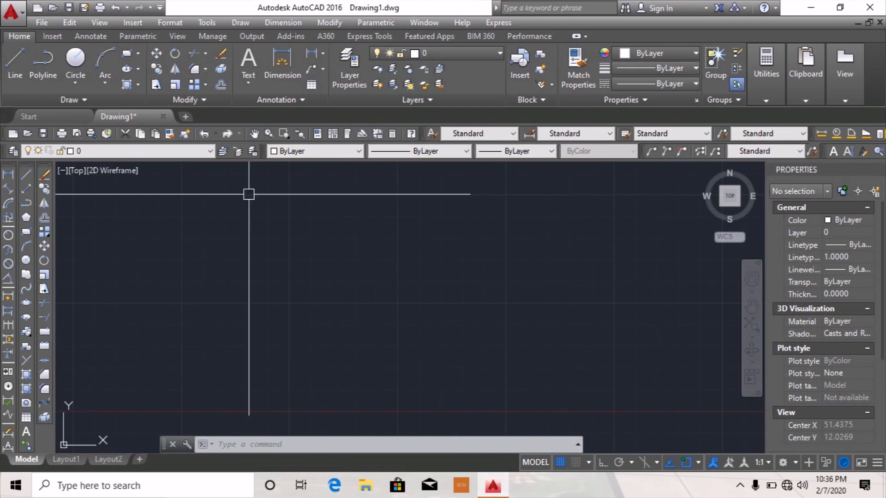
{"action": "left_click", "coordinate": [350, 134]}
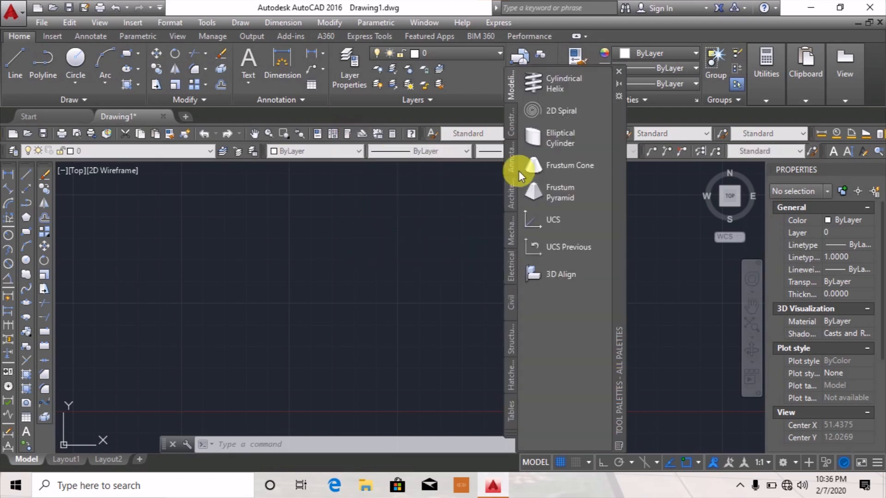
{"action": "mouse_move", "coordinate": [617, 131]}
{"action": "left_mouse_down"}
{"action": "mouse_move", "coordinate": [756, 306]}
{"action": "mouse_move", "coordinate": [881, 339]}
{"action": "left_mouse_up"}
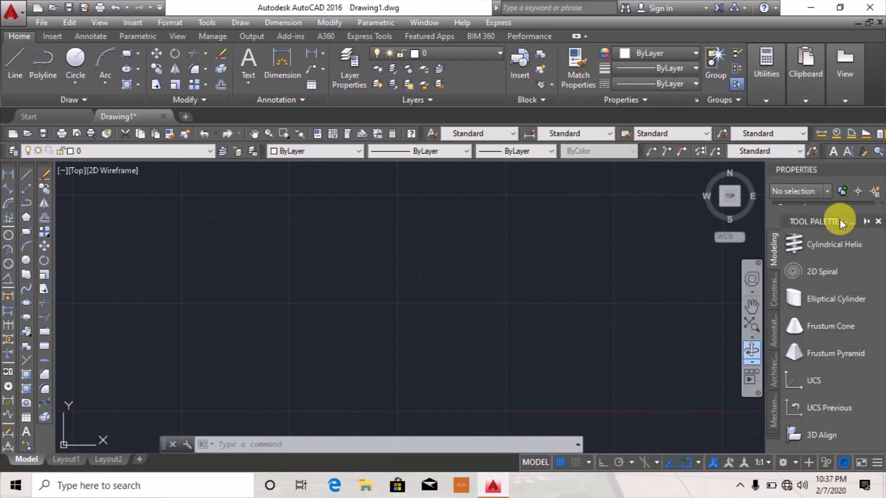
Step: Shrink the docked Tool Palettes downward to give the Properties palette above more height
{"action": "left_click_drag", "start_coordinate": [840, 216], "coordinate": [859, 346]}
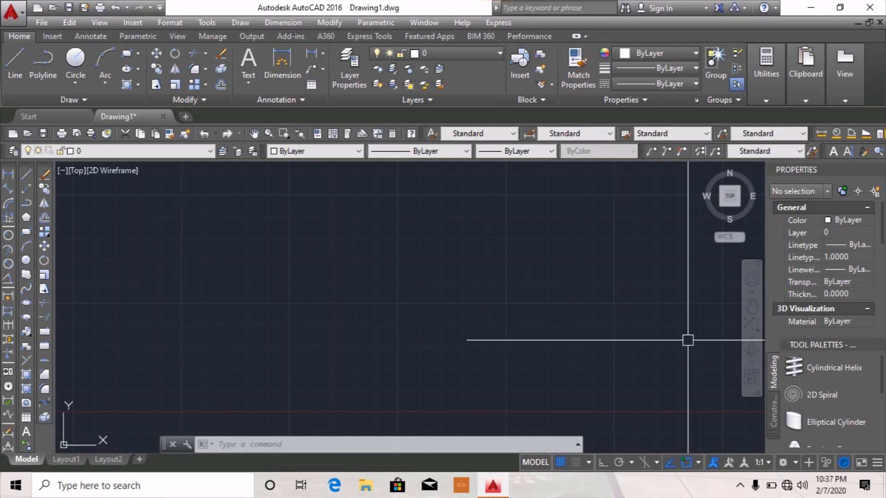
Step: Draw a horizontal construction line across the drawing area with ortho mode turned on
{"action": "scroll", "coordinate": [369, 258], "scroll_direction": "down", "scroll_amount": 6}
{"action": "scroll", "coordinate": [342, 277], "scroll_direction": "up", "scroll_amount": 4}
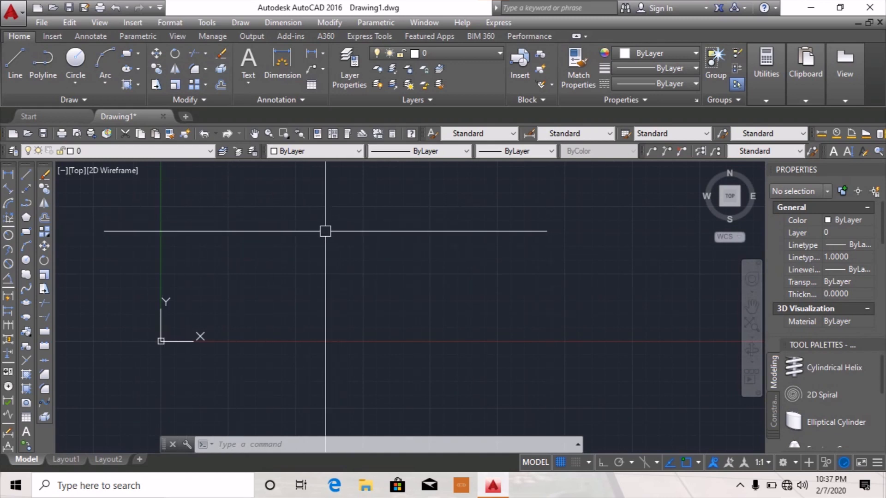
{"action": "scroll", "coordinate": [326, 231], "scroll_direction": "up", "scroll_amount": 2}
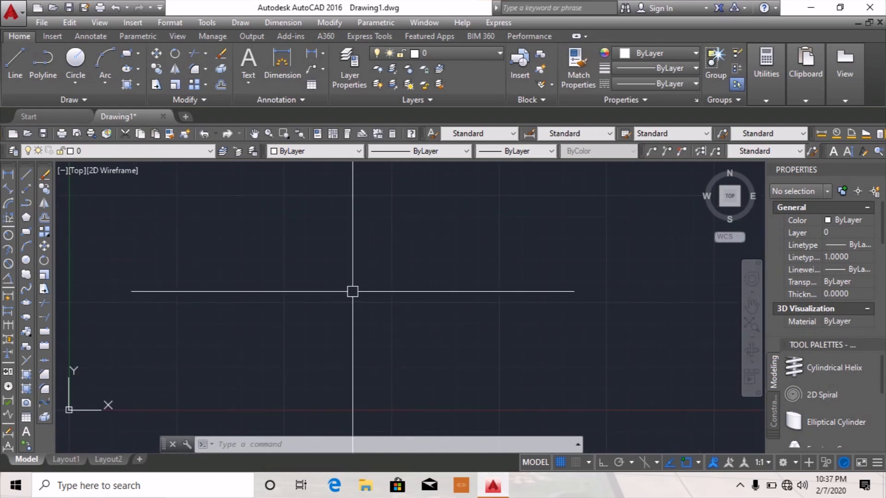
{"action": "scroll", "coordinate": [368, 300], "scroll_direction": "down", "scroll_amount": 4}
{"action": "scroll", "coordinate": [355, 233], "scroll_direction": "up", "scroll_amount": 6}
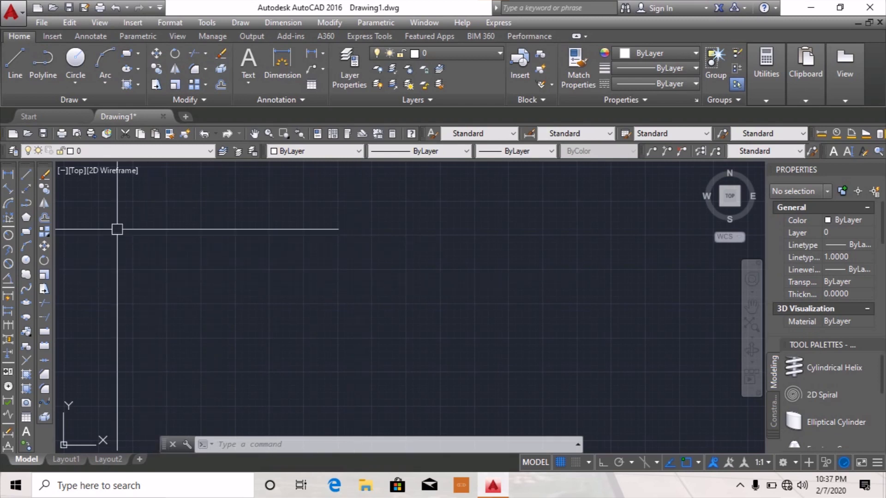
{"action": "left_click", "coordinate": [25, 189]}
{"action": "left_click", "coordinate": [120, 280]}
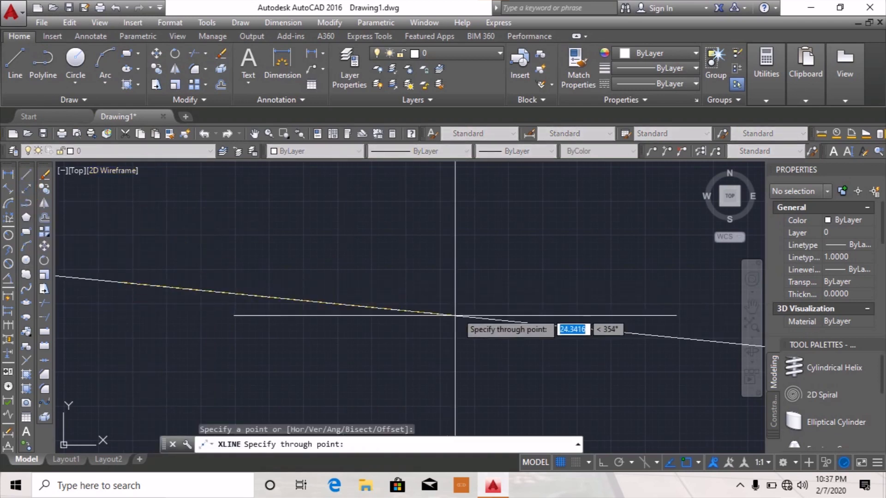
{"action": "left_click", "coordinate": [603, 463]}
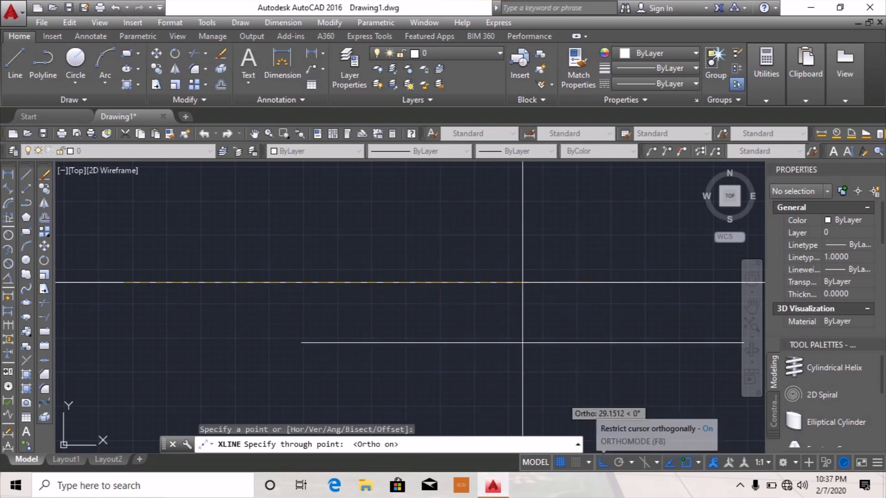
{"action": "left_click", "coordinate": [456, 299]}
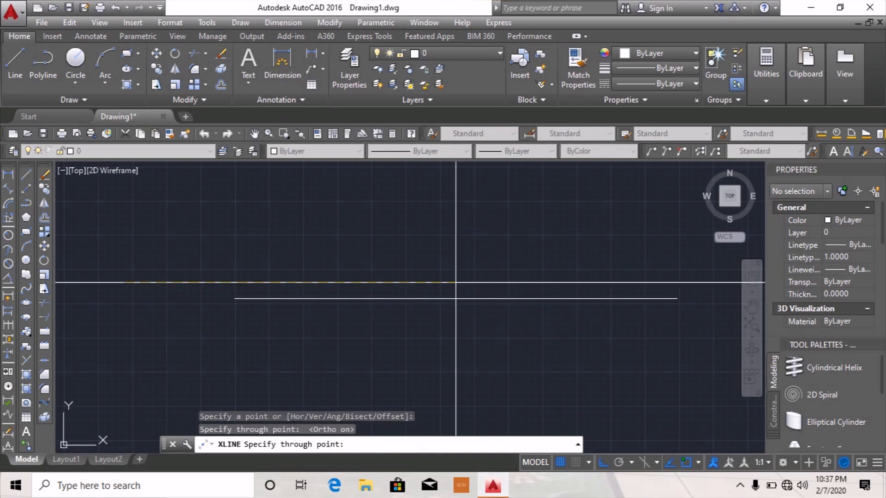
{"action": "key", "text": "Return"}
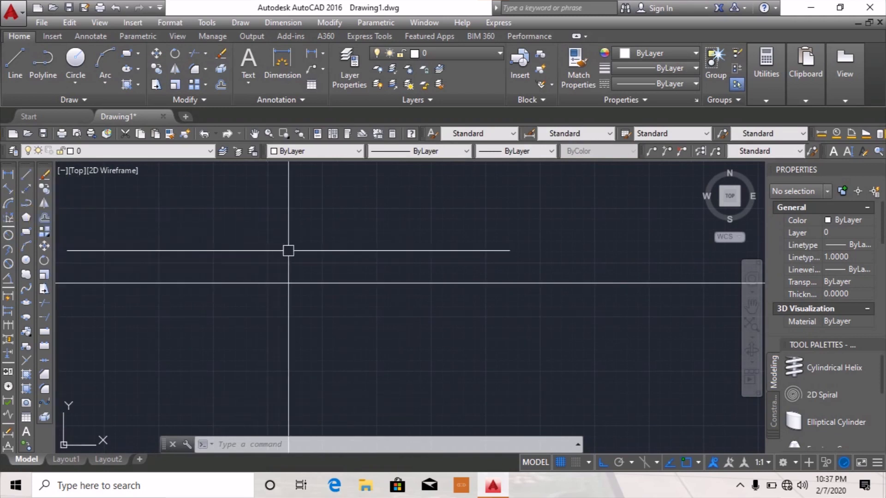
Step: Offset the horizontal construction line by 150 to its lower side
{"action": "left_click", "coordinate": [43, 218]}
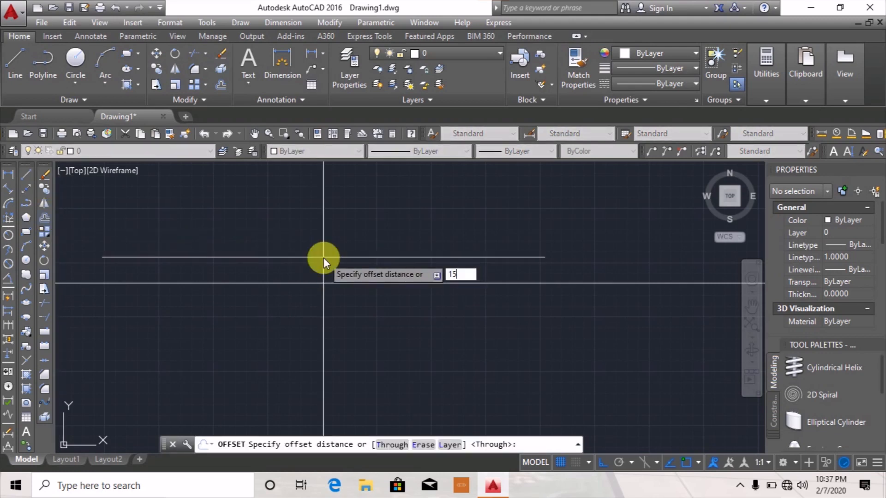
{"action": "type", "text": "0"}
{"action": "key", "text": "Return"}
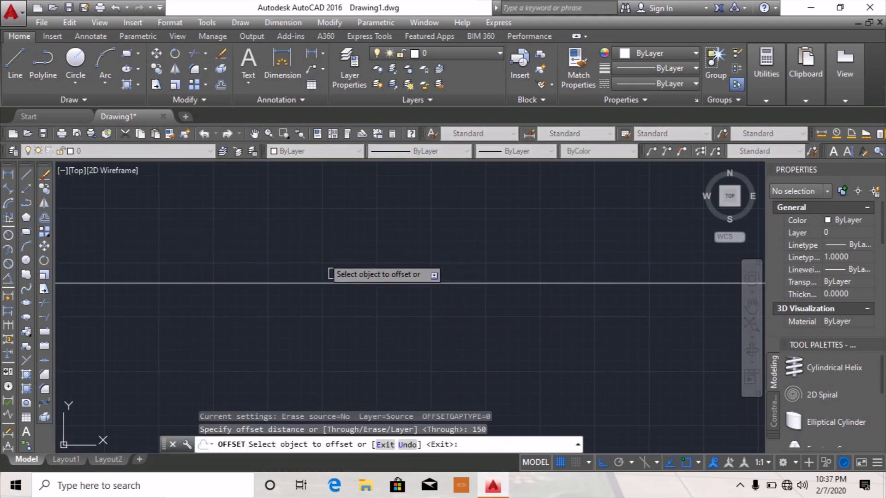
{"action": "left_click", "coordinate": [347, 282]}
{"action": "left_click", "coordinate": [348, 353]}
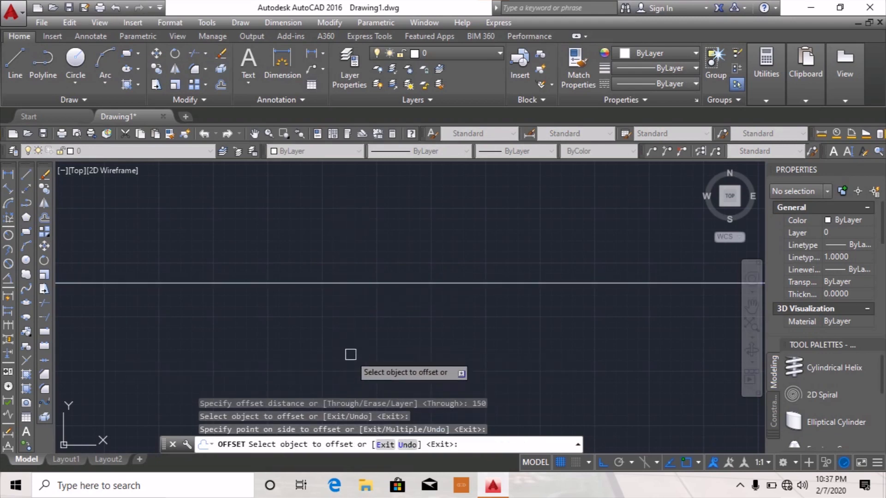
{"action": "right_click", "coordinate": [355, 199]}
{"action": "left_click", "coordinate": [386, 206]}
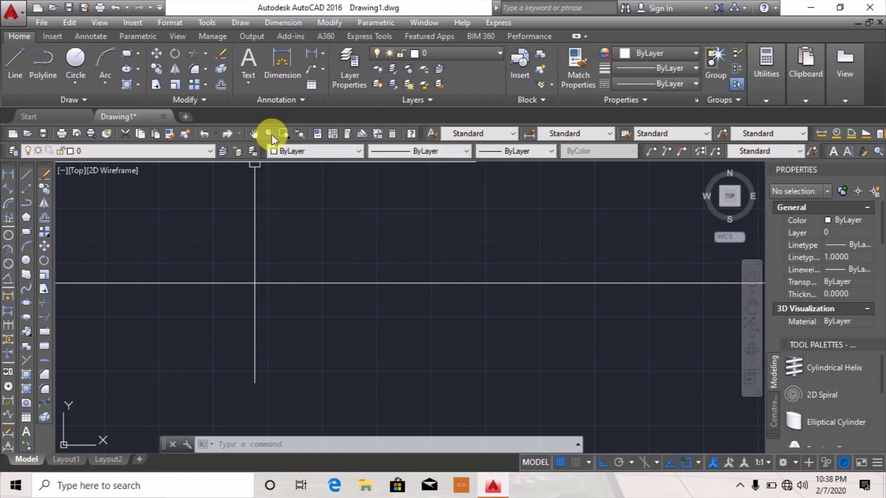
{"action": "left_click", "coordinate": [269, 134]}
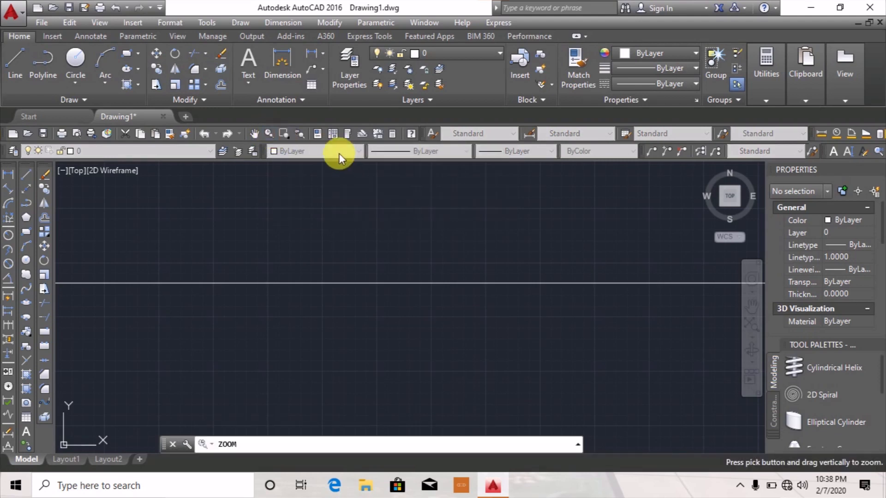
{"action": "left_click", "coordinate": [287, 134]}
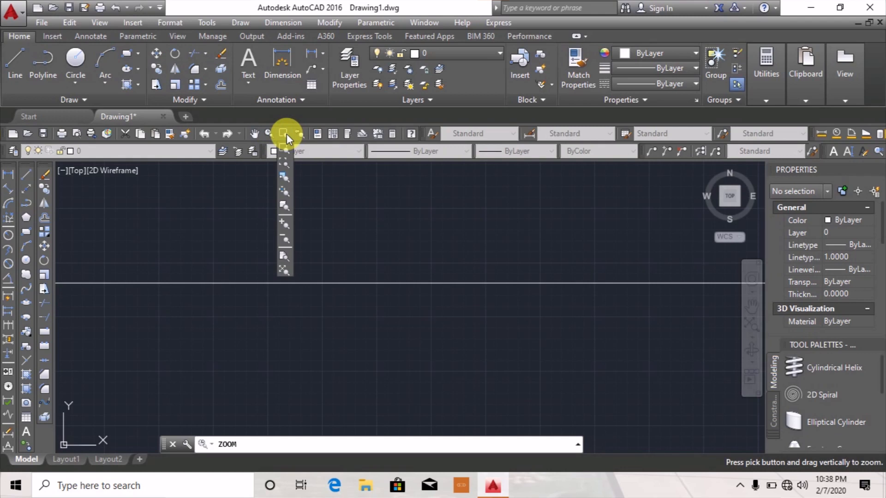
{"action": "left_click", "coordinate": [286, 134]}
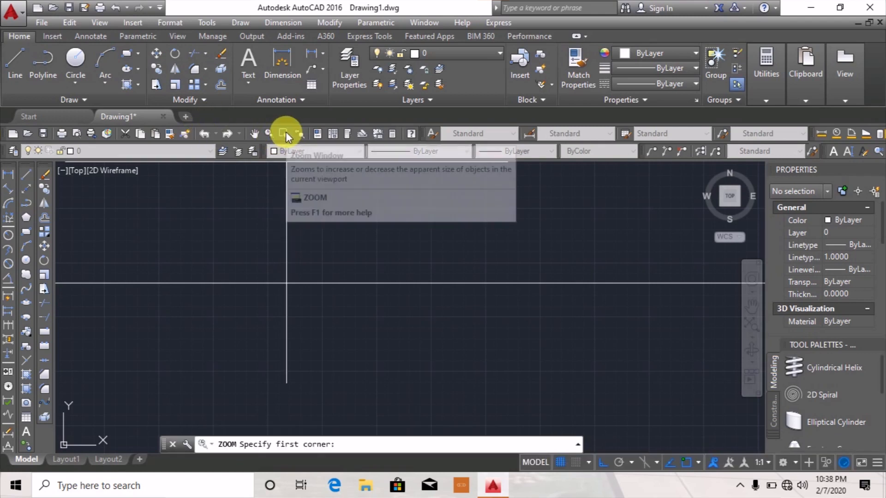
{"action": "left_click", "coordinate": [285, 133]}
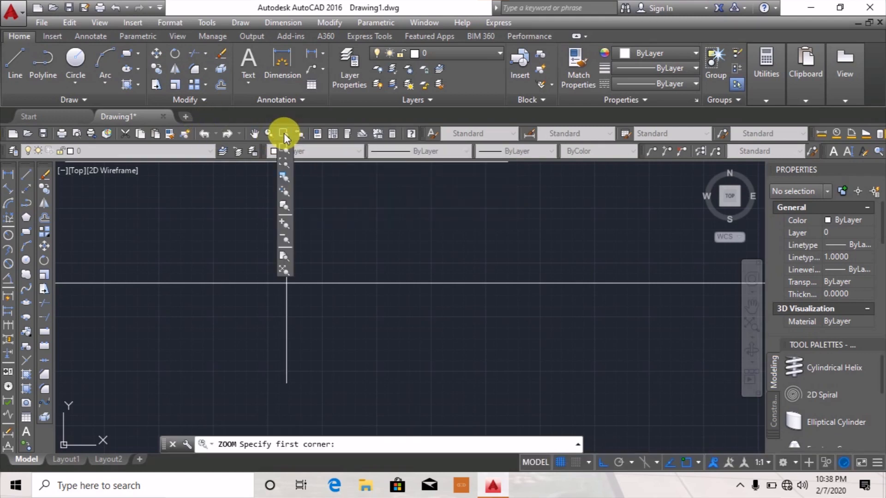
{"action": "left_click", "coordinate": [283, 235]}
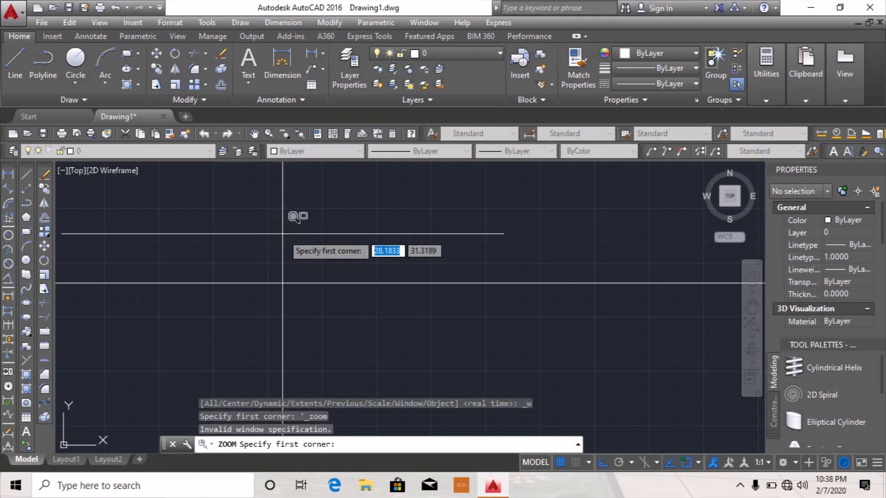
{"action": "left_click", "coordinate": [308, 206]}
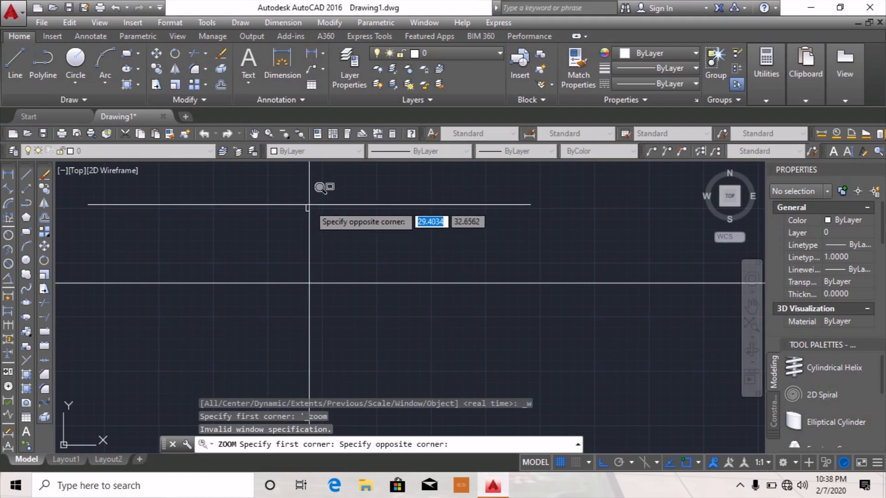
{"action": "key", "text": "Escape"}
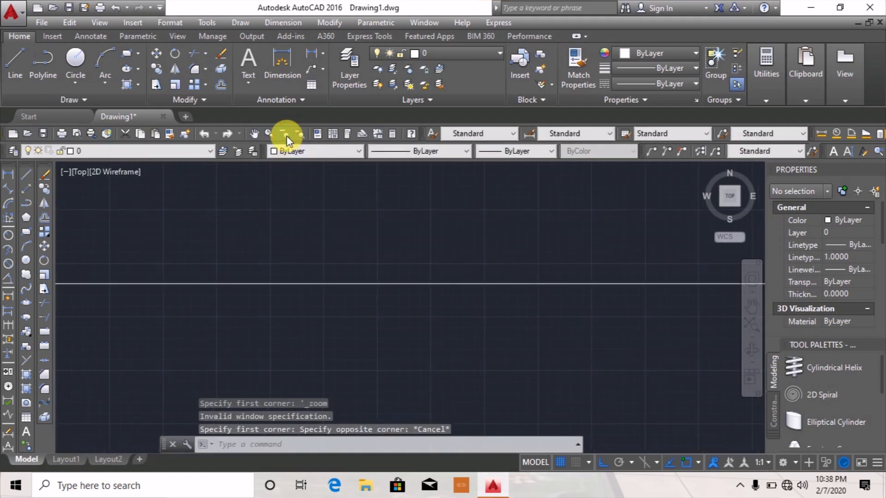
Step: Zoom out repeatedly by a factor of 0.5 to examine the construction line together with its offset copy
{"action": "left_click", "coordinate": [286, 137]}
{"action": "left_click", "coordinate": [286, 135]}
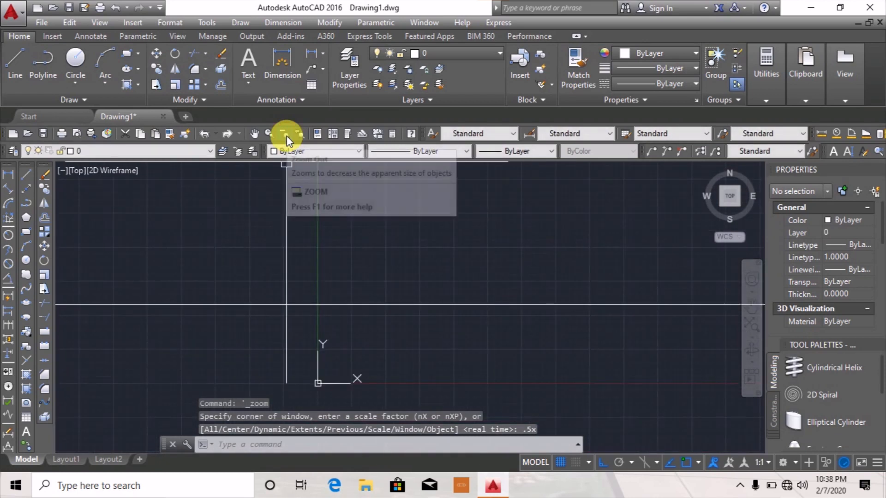
{"action": "left_click", "coordinate": [286, 135]}
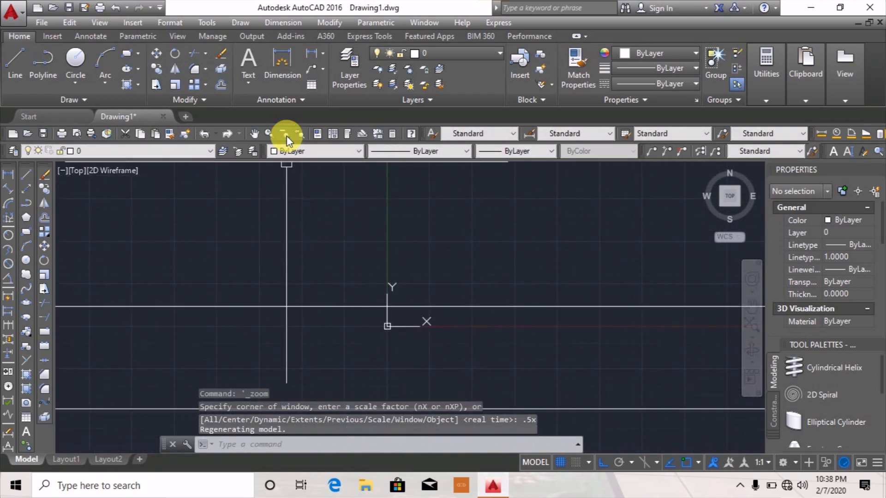
{"action": "left_click", "coordinate": [286, 135]}
{"action": "left_click", "coordinate": [287, 135]}
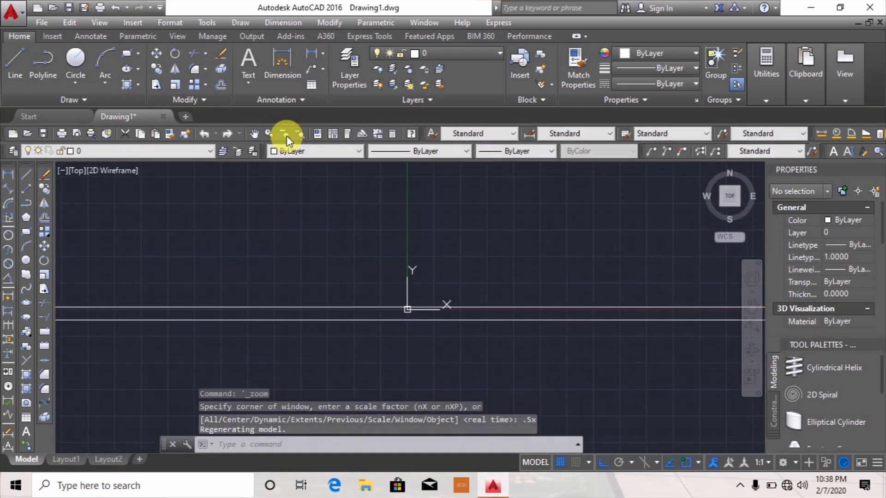
{"action": "left_click", "coordinate": [287, 136]}
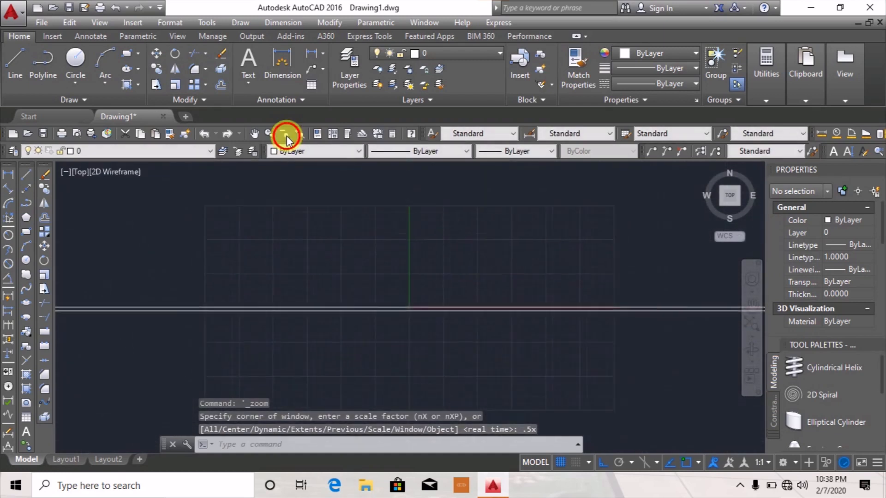
{"action": "left_click", "coordinate": [286, 136]}
{"action": "left_click", "coordinate": [286, 136]}
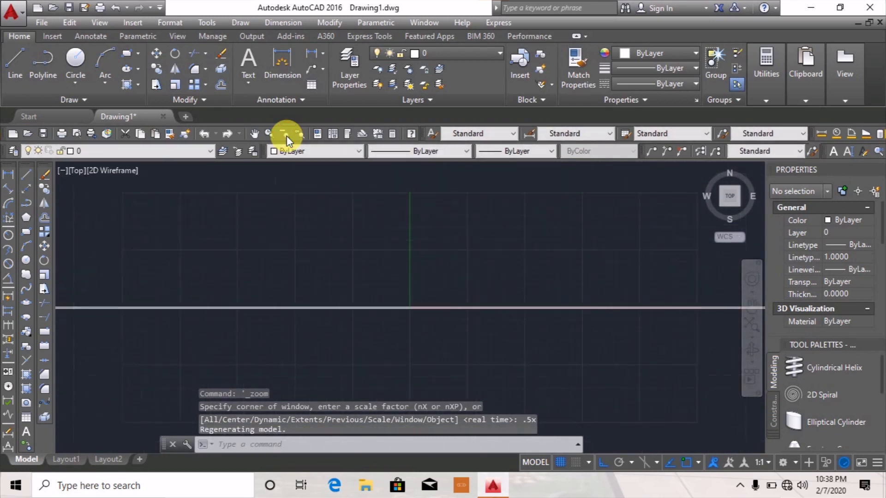
{"action": "left_click", "coordinate": [286, 136]}
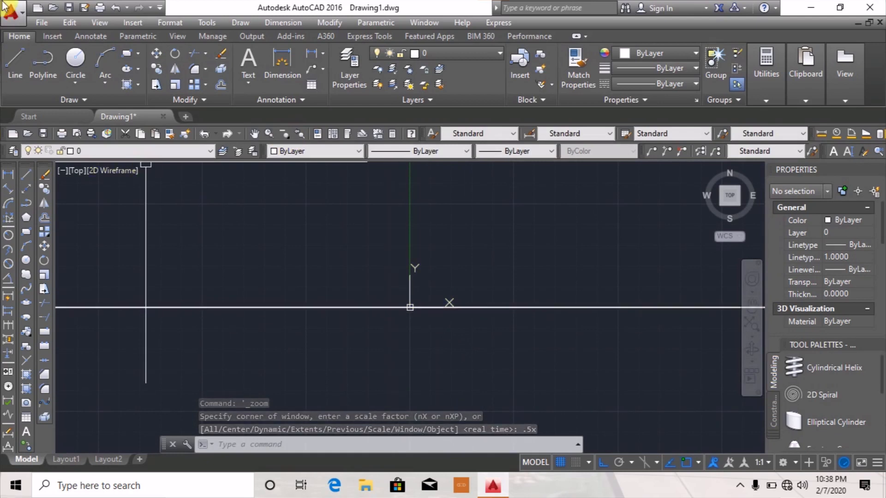
Step: Turn off the Origin display option of the UCS icon
{"action": "left_click", "coordinate": [102, 23]}
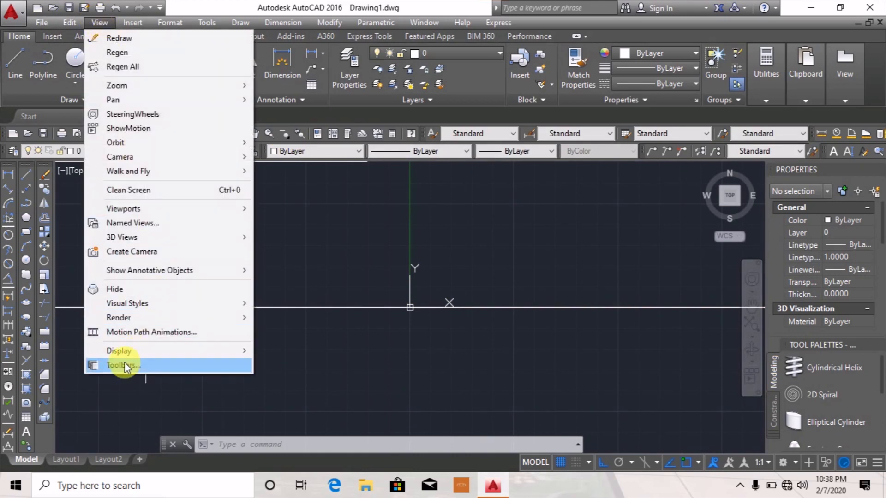
{"action": "mouse_move", "coordinate": [119, 351]}
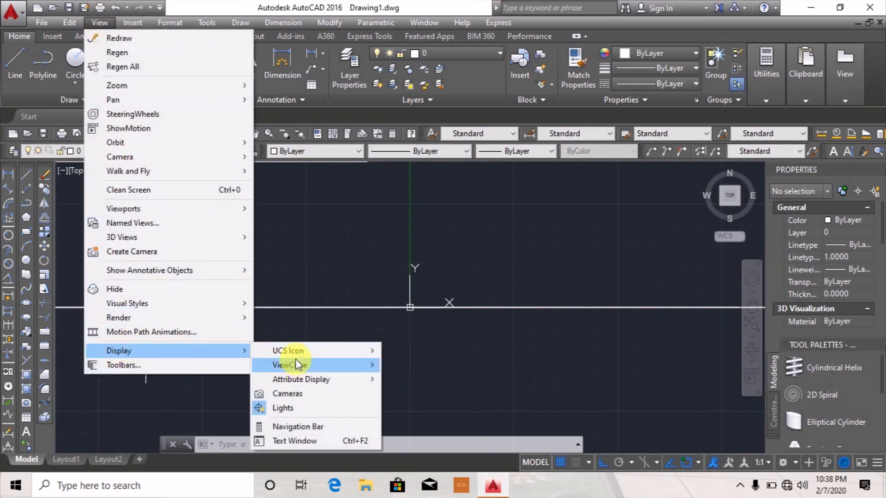
{"action": "mouse_move", "coordinate": [295, 350]}
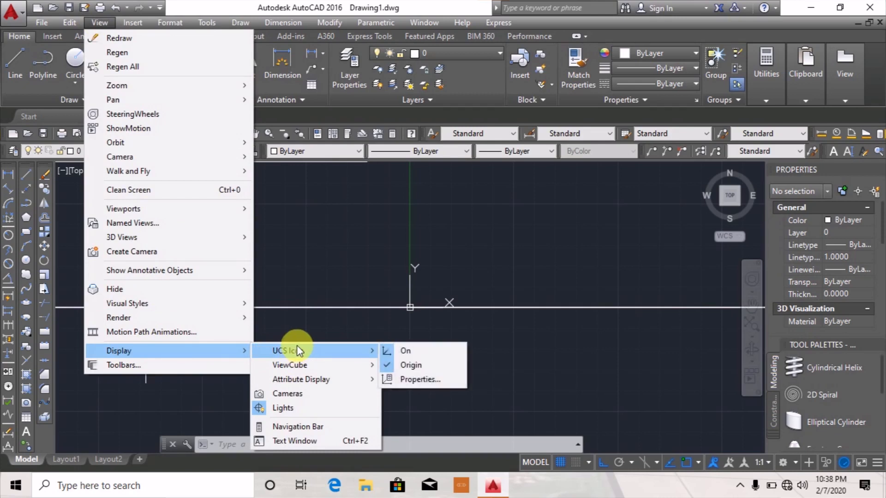
{"action": "left_click", "coordinate": [417, 366]}
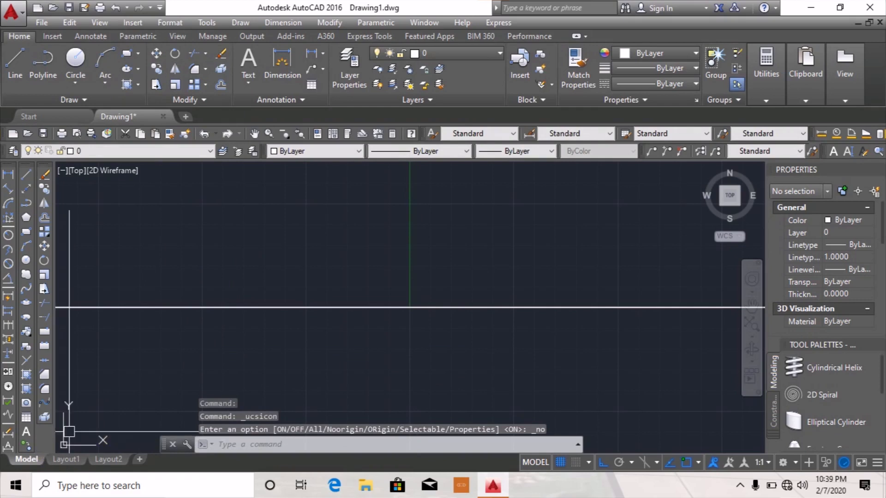
Step: Delete both horizontal construction lines with a crossing selection
{"action": "left_click", "coordinate": [394, 251]}
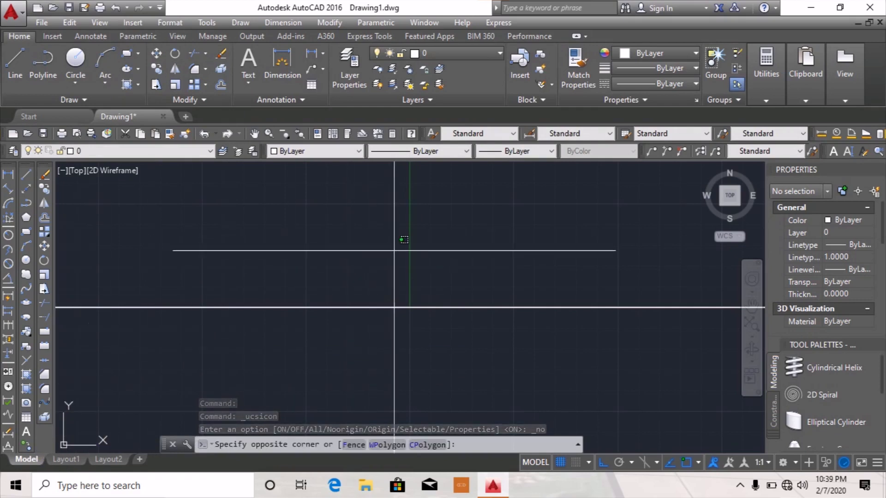
{"action": "left_click", "coordinate": [254, 354]}
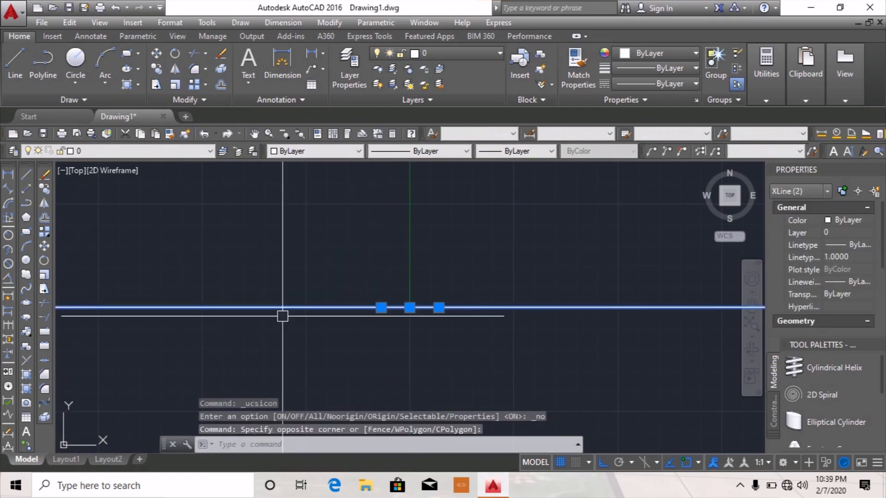
{"action": "key", "text": "Delete"}
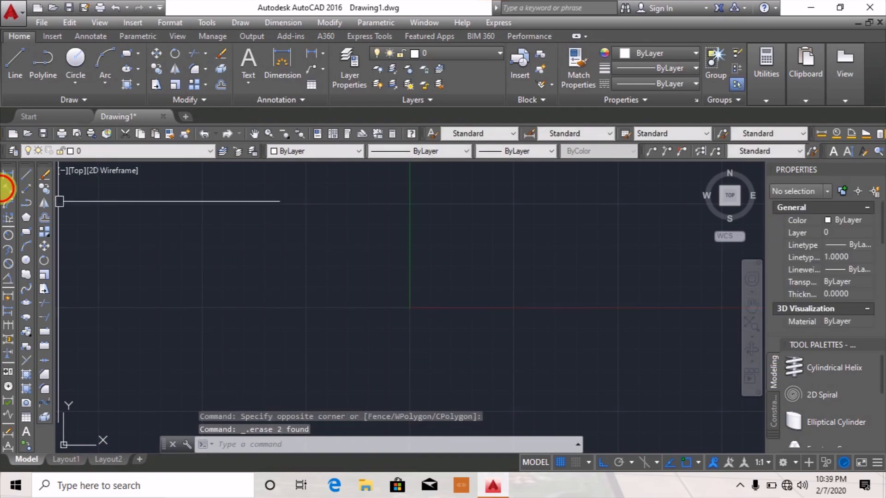
Step: Draw a horizontal line 3000 long with the Line command
{"action": "left_click", "coordinate": [25, 175]}
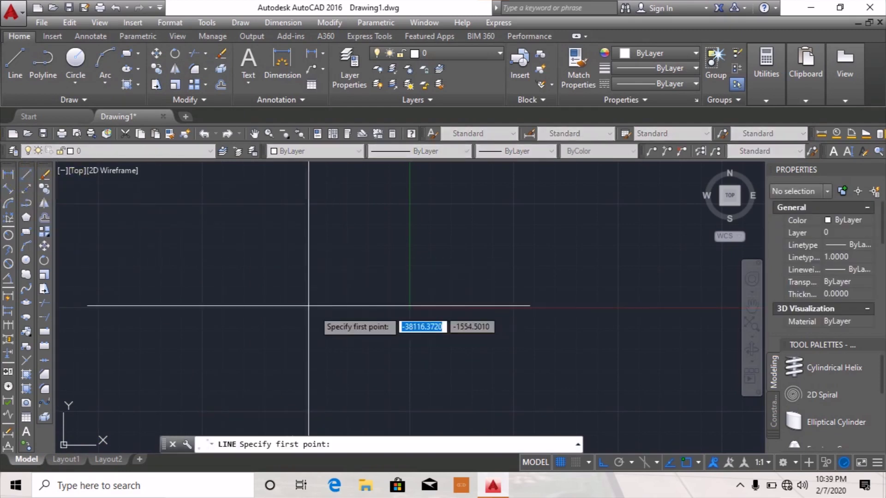
{"action": "left_click", "coordinate": [210, 289]}
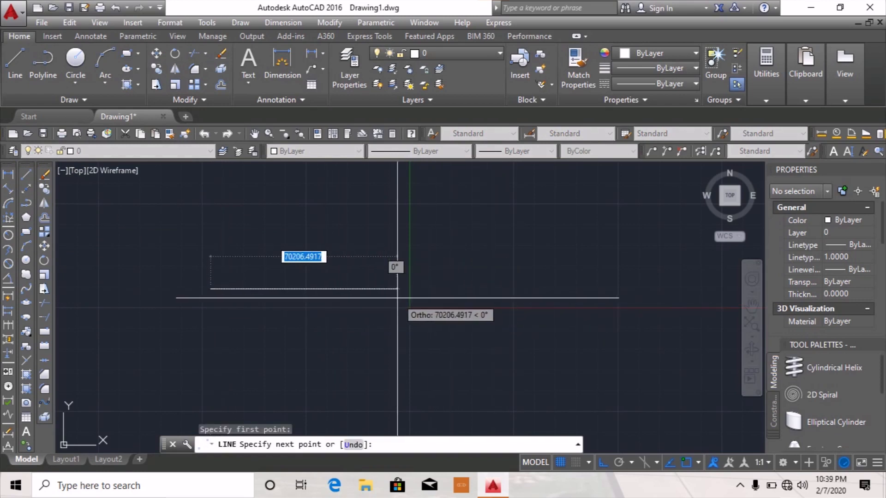
{"action": "type", "text": "3000"}
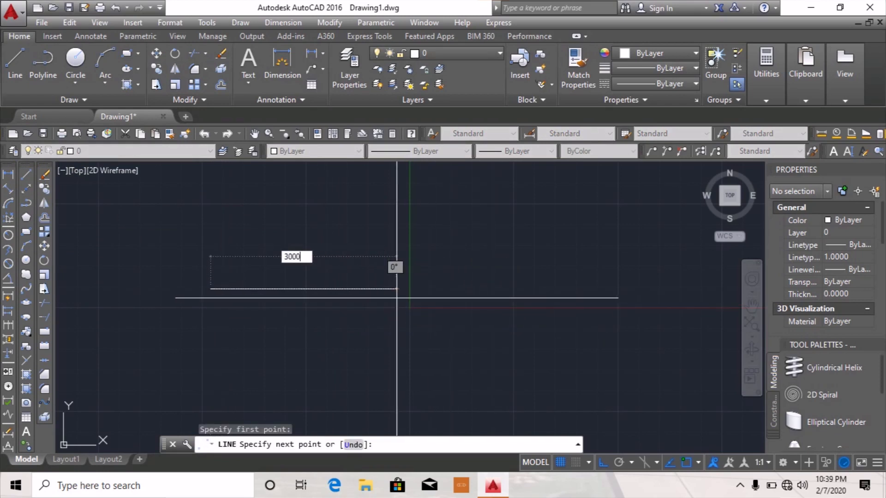
{"action": "key", "text": "Return"}
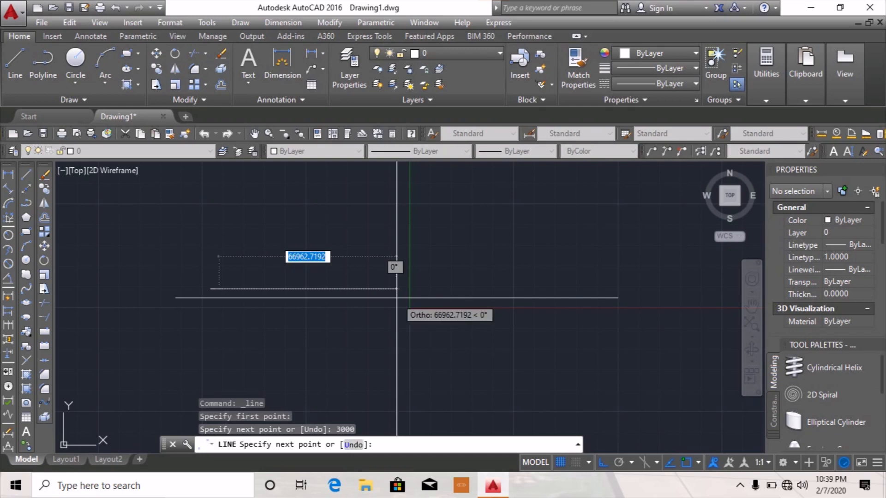
{"action": "key", "text": "Return"}
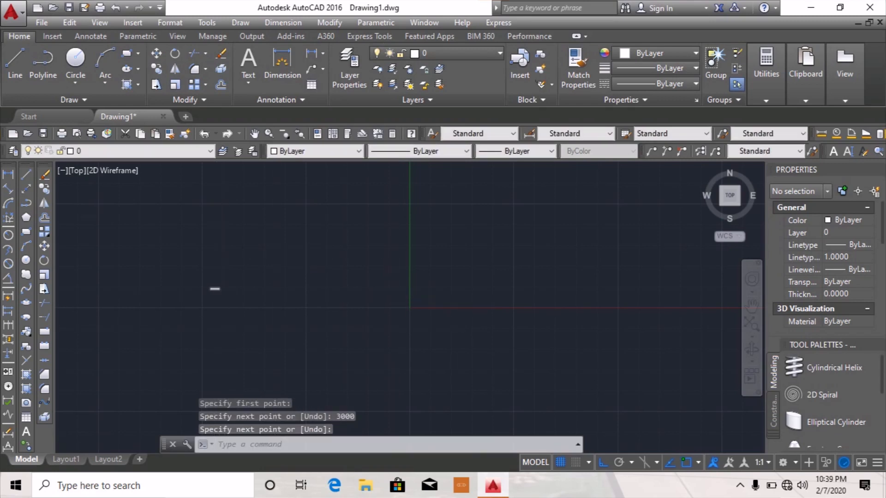
{"action": "scroll", "coordinate": [253, 265], "scroll_direction": "up", "scroll_amount": 10}
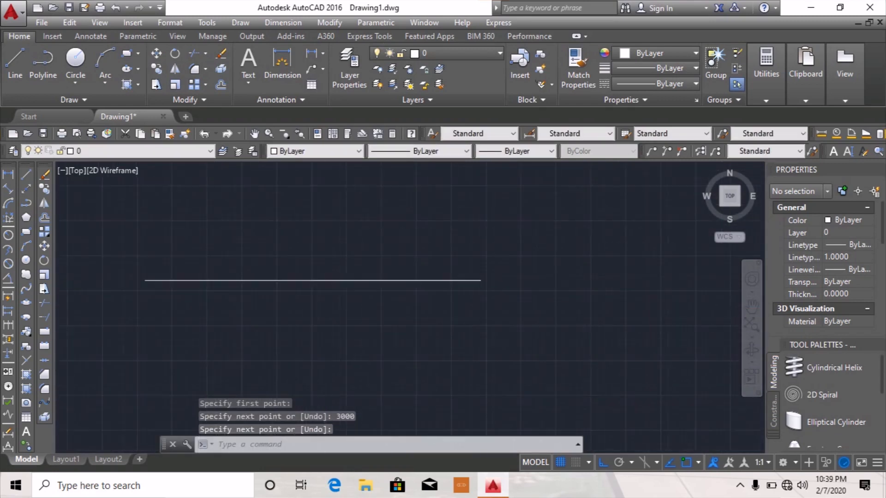
{"action": "scroll", "coordinate": [401, 251], "scroll_direction": "down", "scroll_amount": 3}
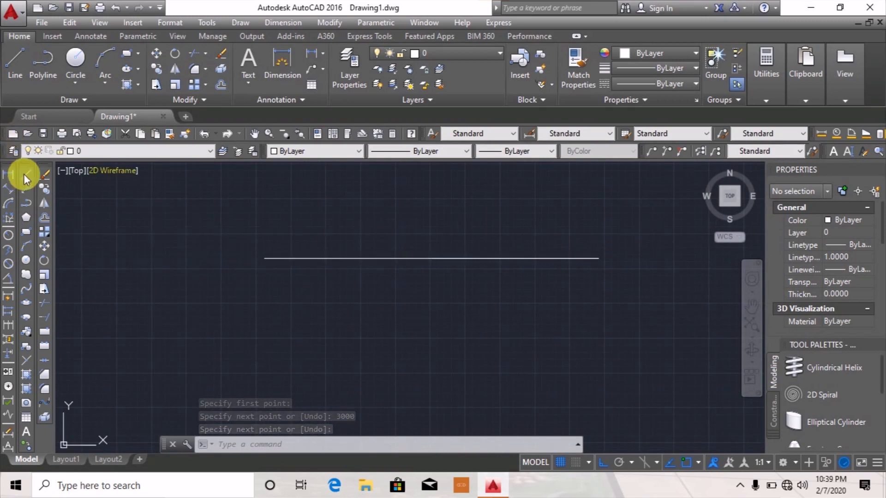
Step: Offset the 3000-long horizontal line by 150 to its lower side
{"action": "left_click", "coordinate": [44, 217]}
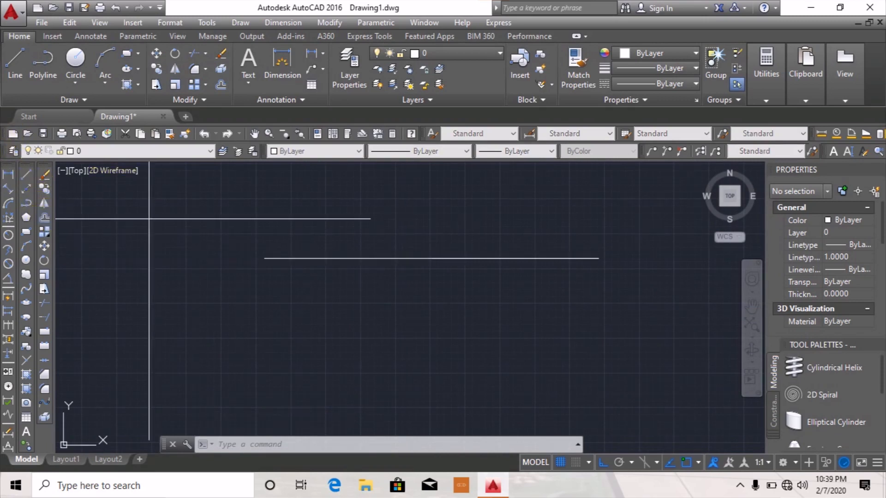
{"action": "key", "text": "Return"}
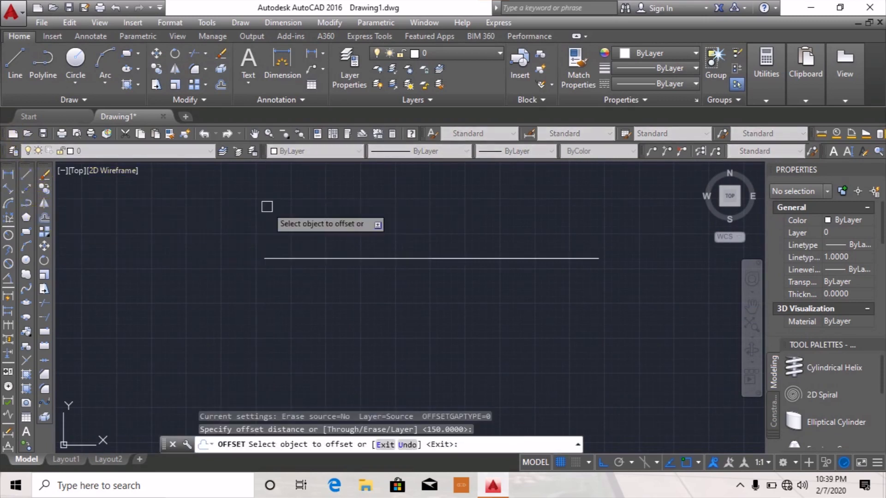
{"action": "left_click", "coordinate": [281, 259]}
{"action": "left_click", "coordinate": [280, 308]}
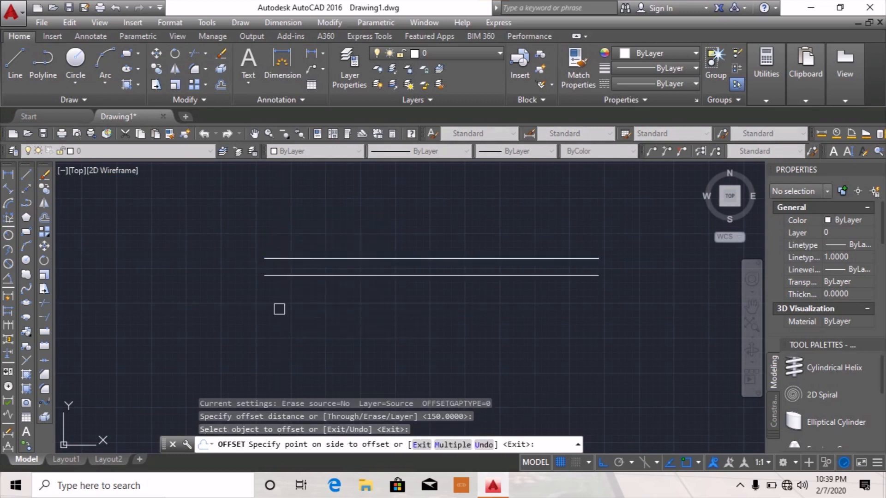
{"action": "right_click", "coordinate": [359, 207]}
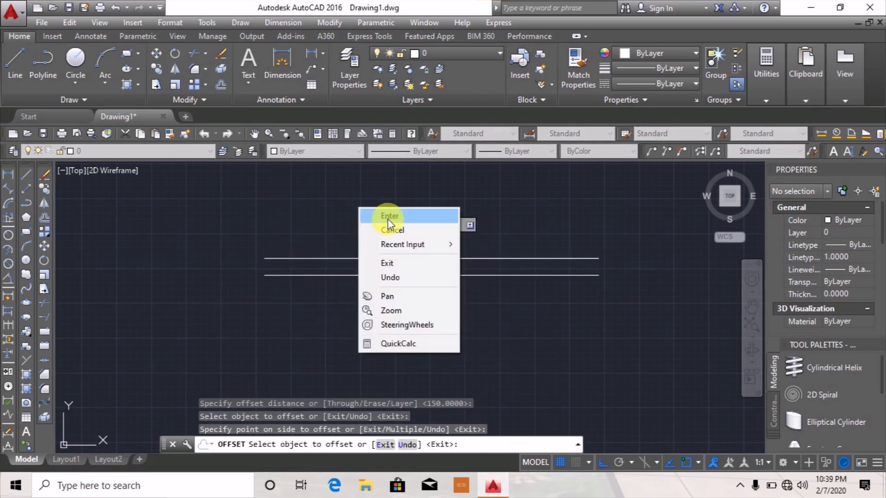
{"action": "left_click", "coordinate": [387, 219]}
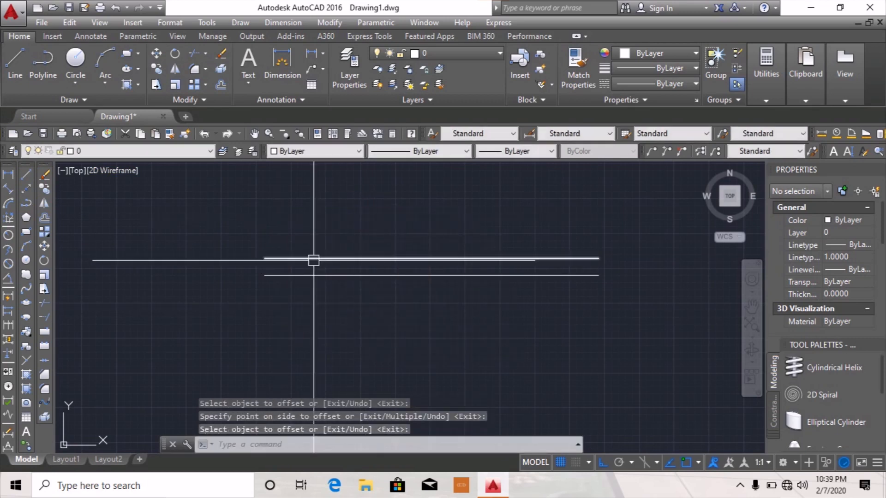
Step: Draw a vertical line starting just above the two parallel lines, crossing both near their left ends and extending well below them
{"action": "left_click", "coordinate": [26, 175]}
{"action": "left_click", "coordinate": [282, 258]}
{"action": "scroll", "coordinate": [298, 212], "scroll_direction": "down", "scroll_amount": 8}
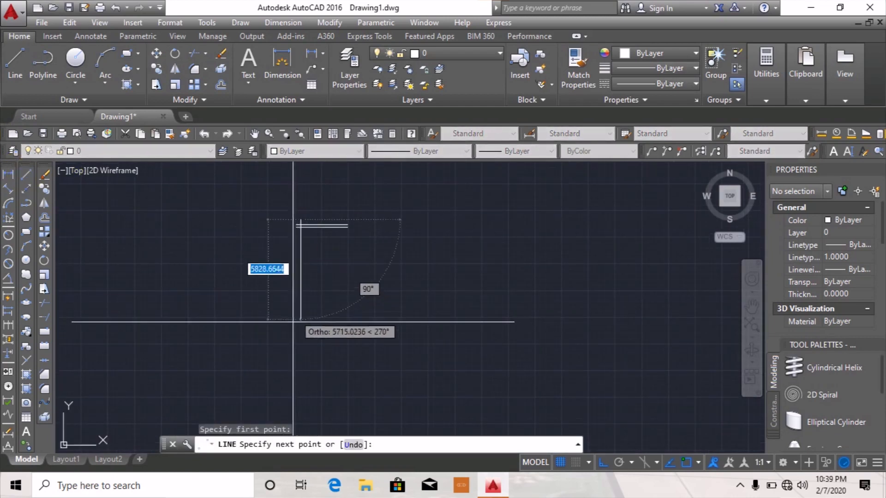
{"action": "left_click", "coordinate": [301, 297]}
{"action": "key", "text": "Return"}
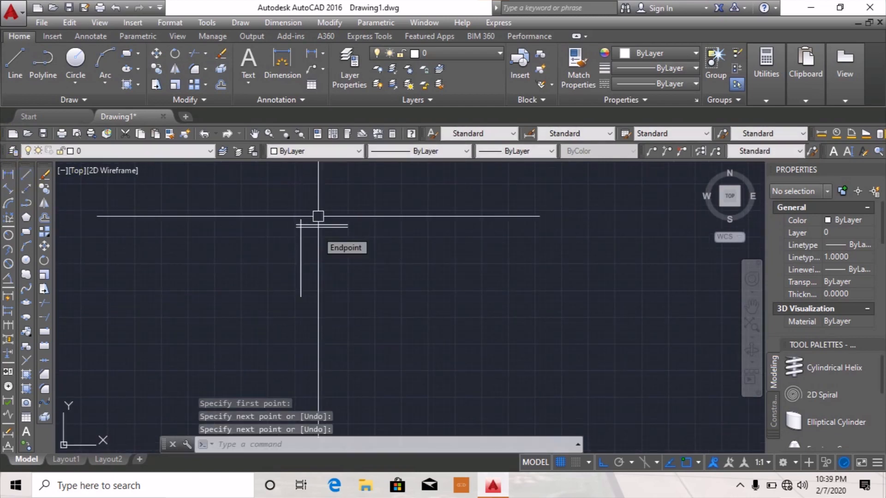
{"action": "scroll", "coordinate": [314, 221], "scroll_direction": "up", "scroll_amount": 4}
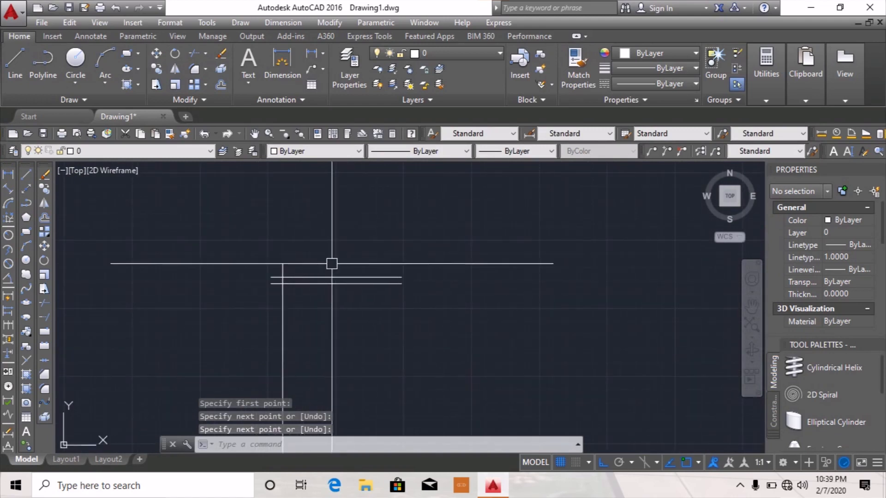
{"action": "left_click", "coordinate": [357, 237]}
Step: Begin saving the drawing and create a folder named AUTOCAD DOCUMENTS on the Desktop
{"action": "key", "text": "ctrl+s"}
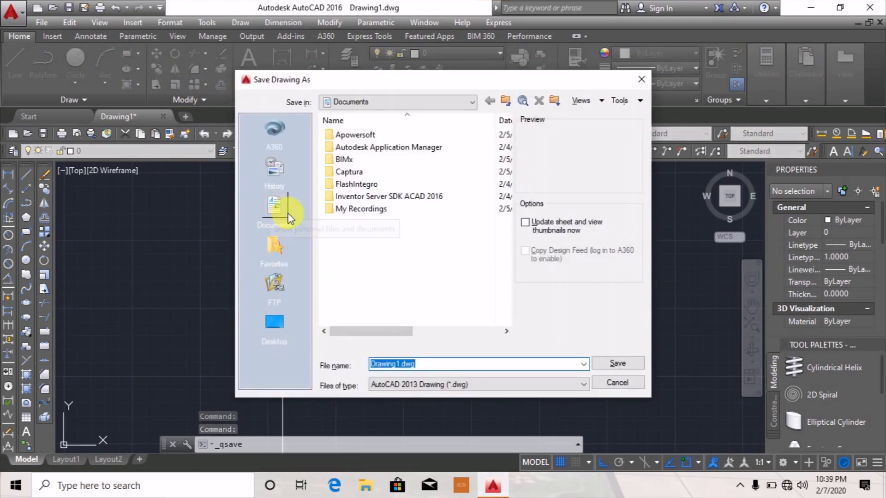
{"action": "left_click", "coordinate": [268, 330]}
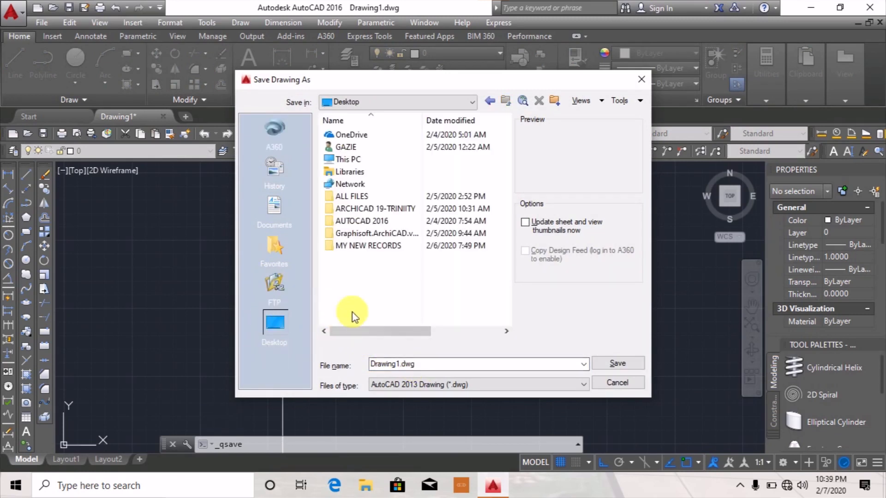
{"action": "right_click", "coordinate": [372, 287]}
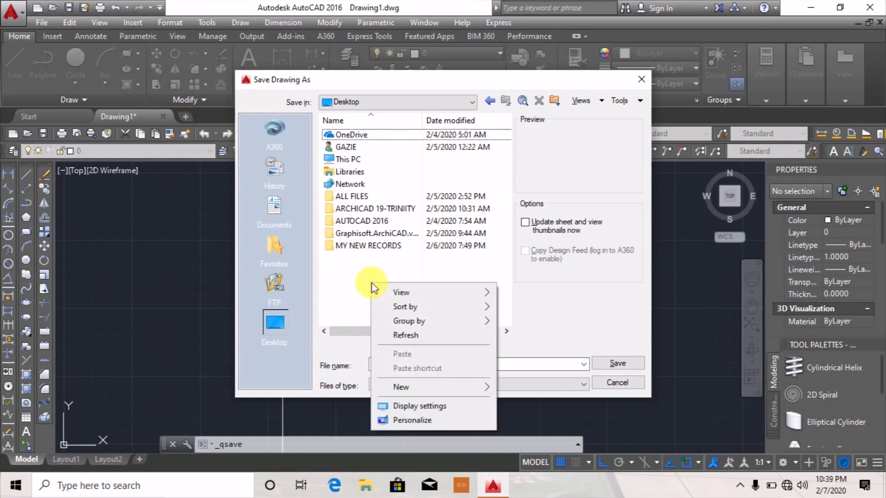
{"action": "left_click", "coordinate": [399, 387]}
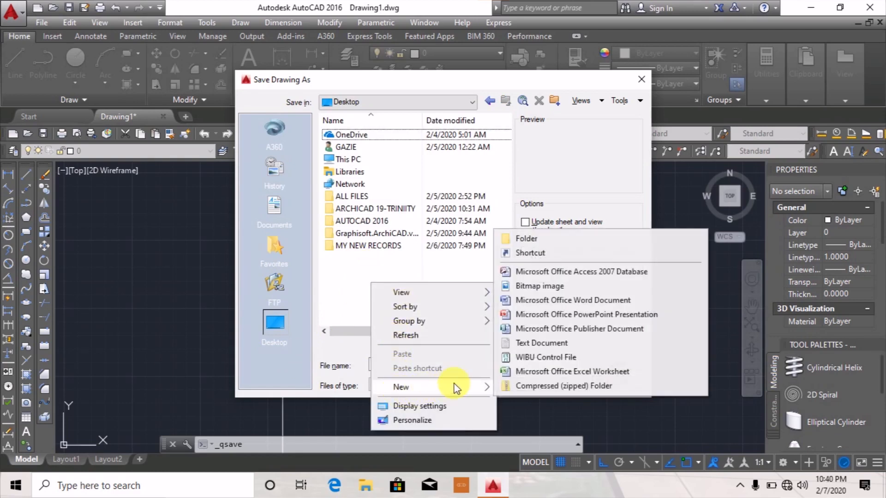
{"action": "left_click", "coordinate": [525, 238]}
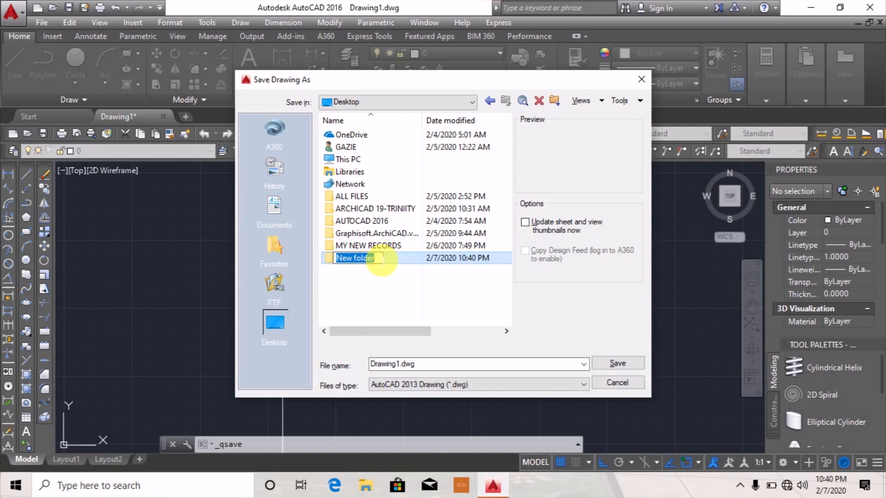
{"action": "type", "text": "AUTOCAD DC"}
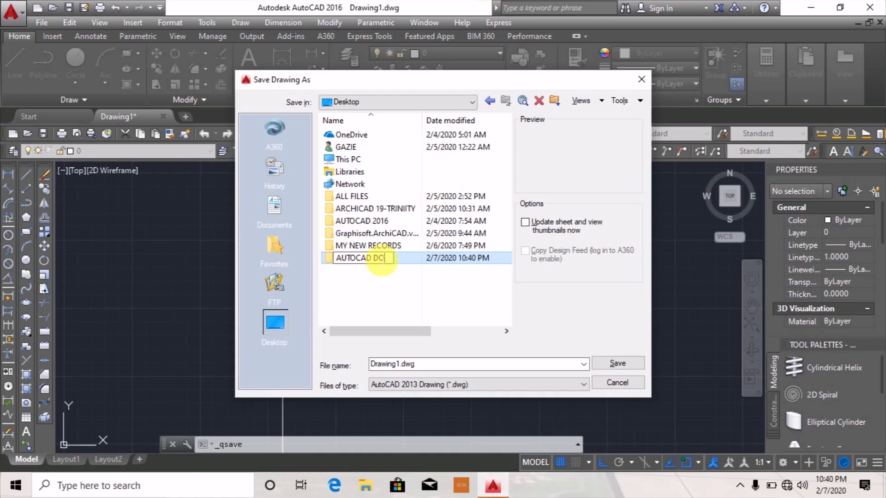
{"action": "type", "text": "CUMENTS"}
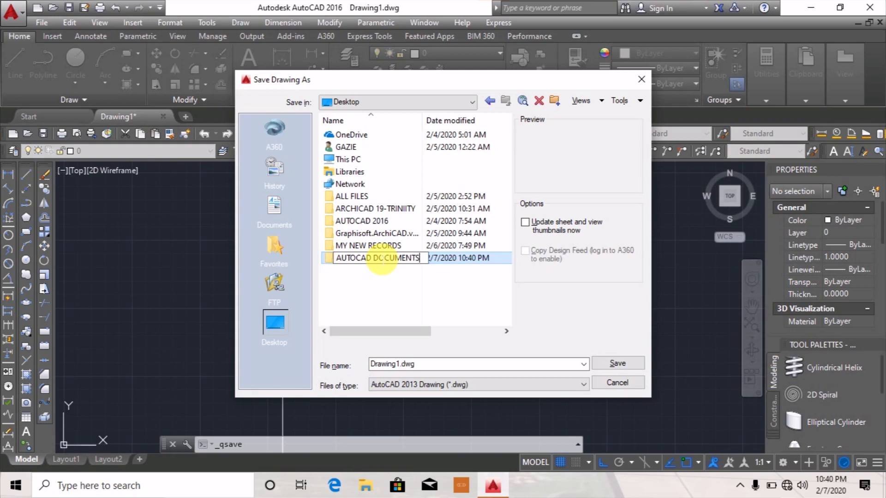
{"action": "key", "text": "Return"}
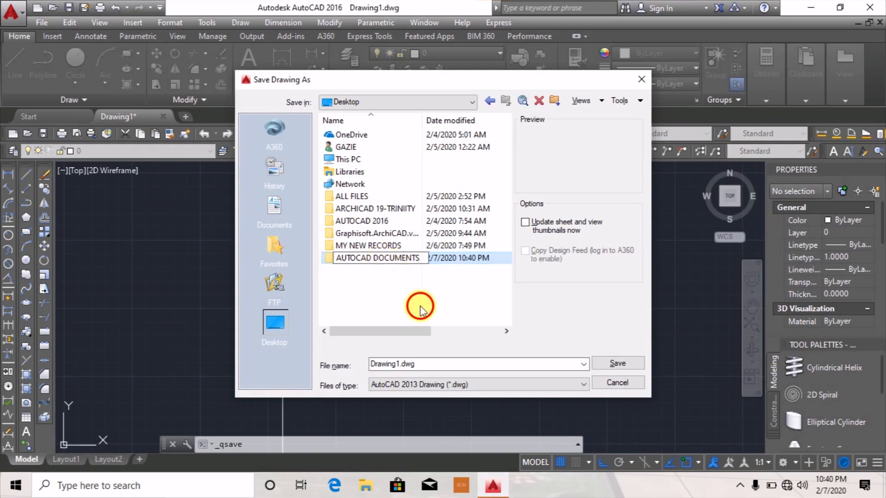
Step: Save the drawing in the AUTOCAD DOCUMENTS folder under the file name DOMINION-01
{"action": "double_click", "coordinate": [379, 259]}
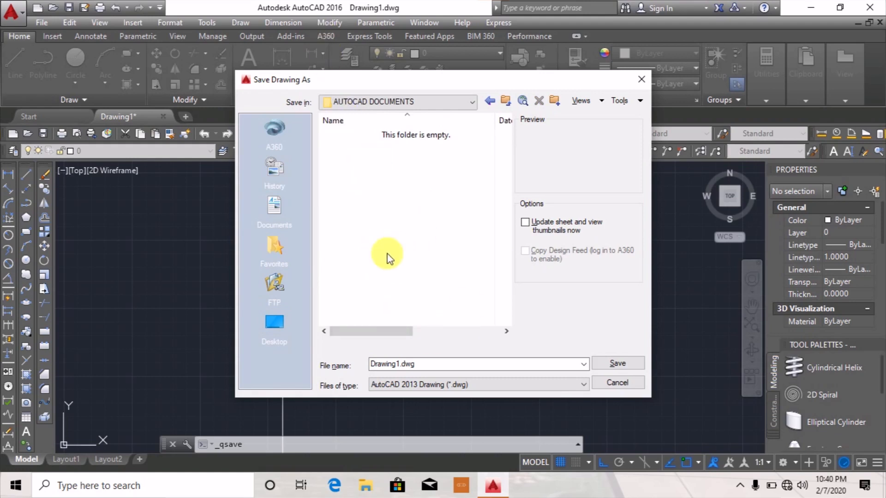
{"action": "double_click", "coordinate": [425, 364]}
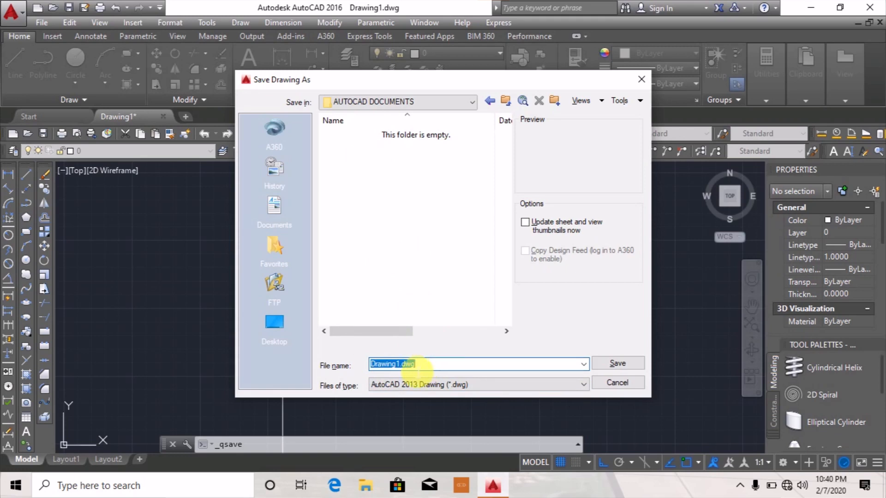
{"action": "type", "text": "DO"}
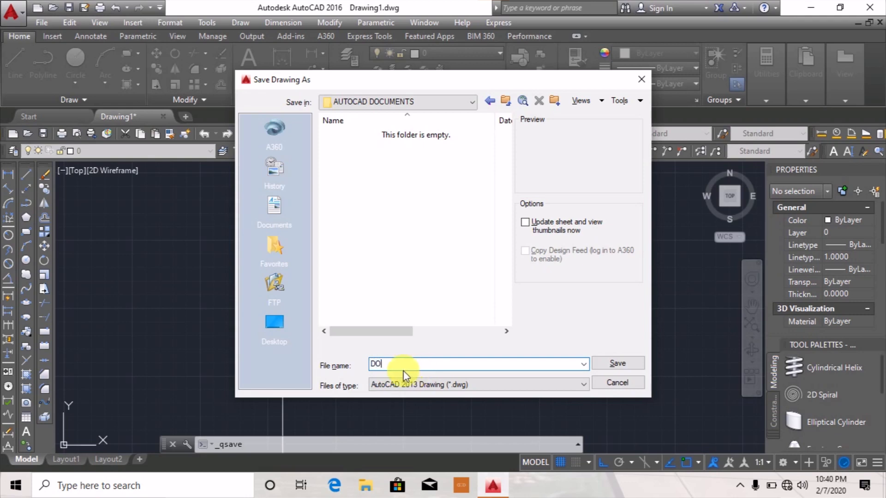
{"action": "type", "text": "MINION-01"}
{"action": "left_click", "coordinate": [616, 364]}
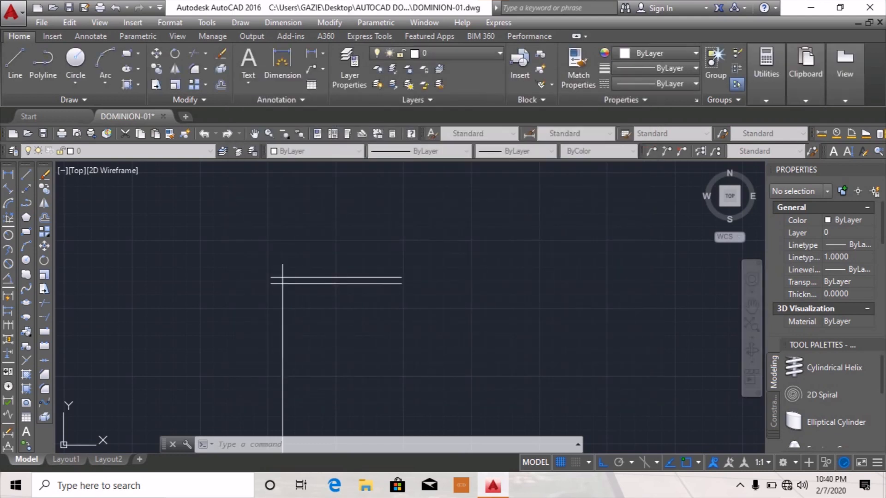